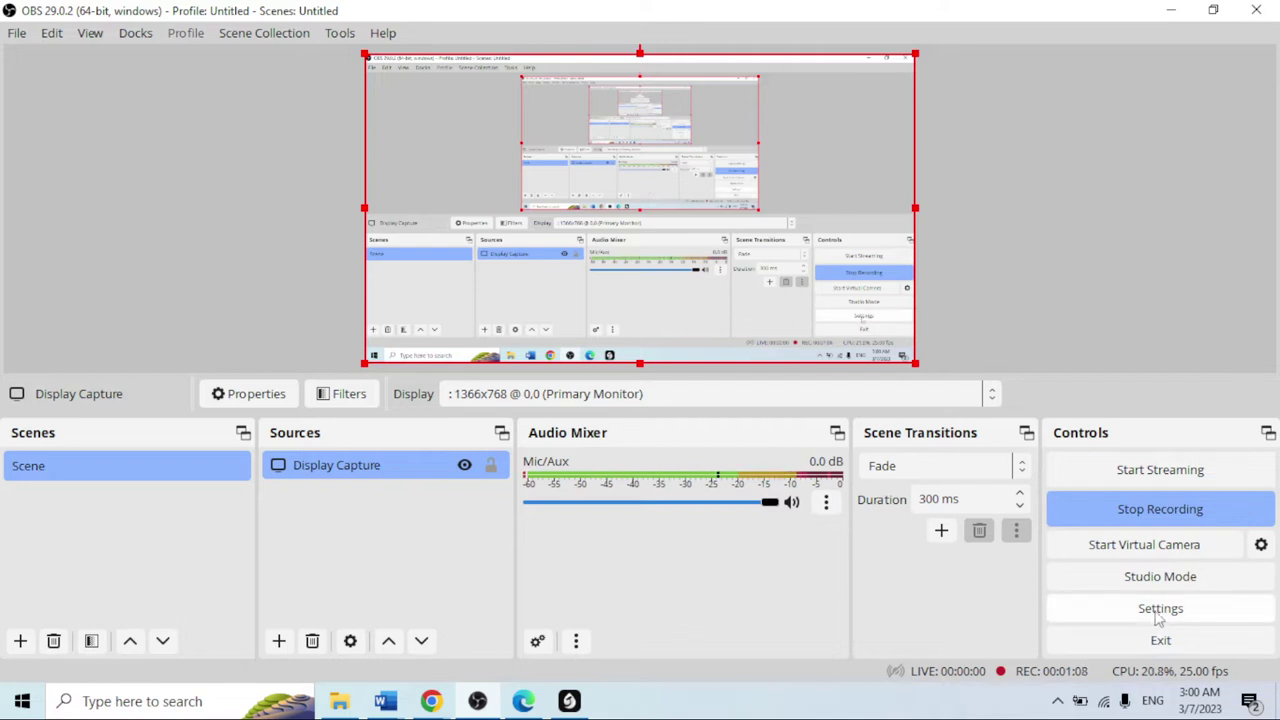
# - Switch the interface theme to Yami (Default) in the program settings and apply it, checking the video resolution settings before closing
pyautogui.click(1082, 604)
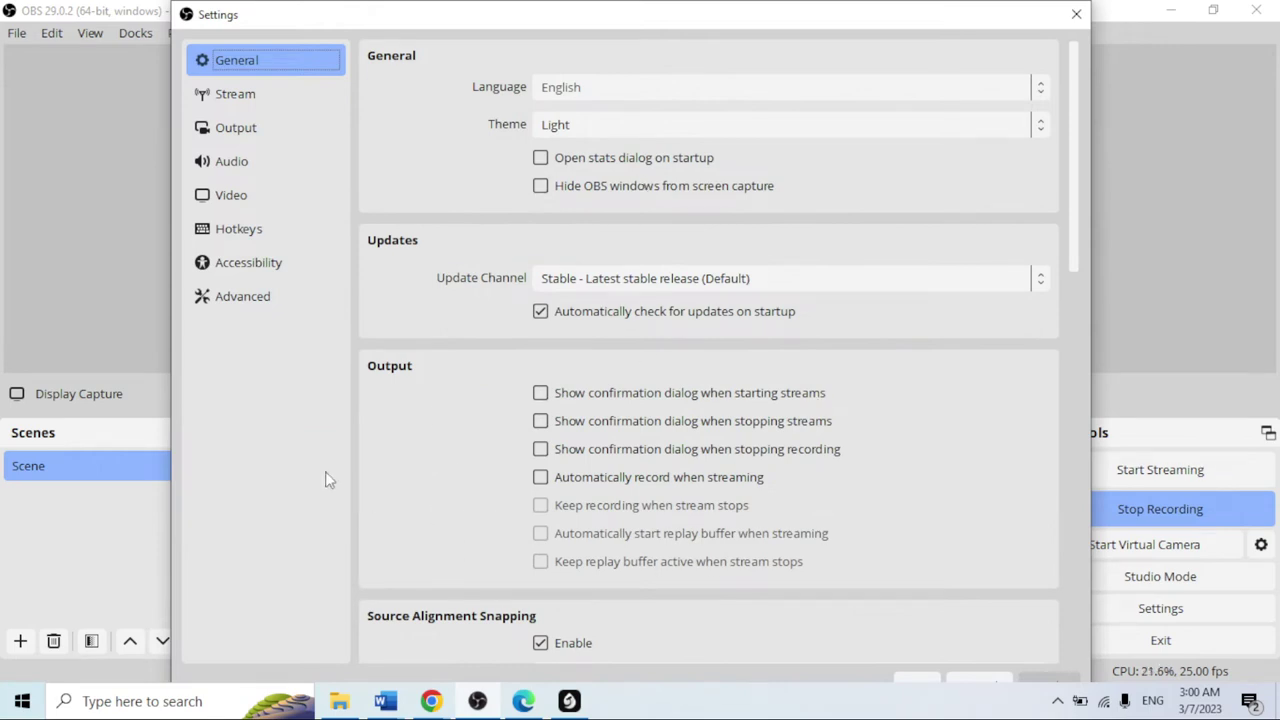
pyautogui.click(600, 127)
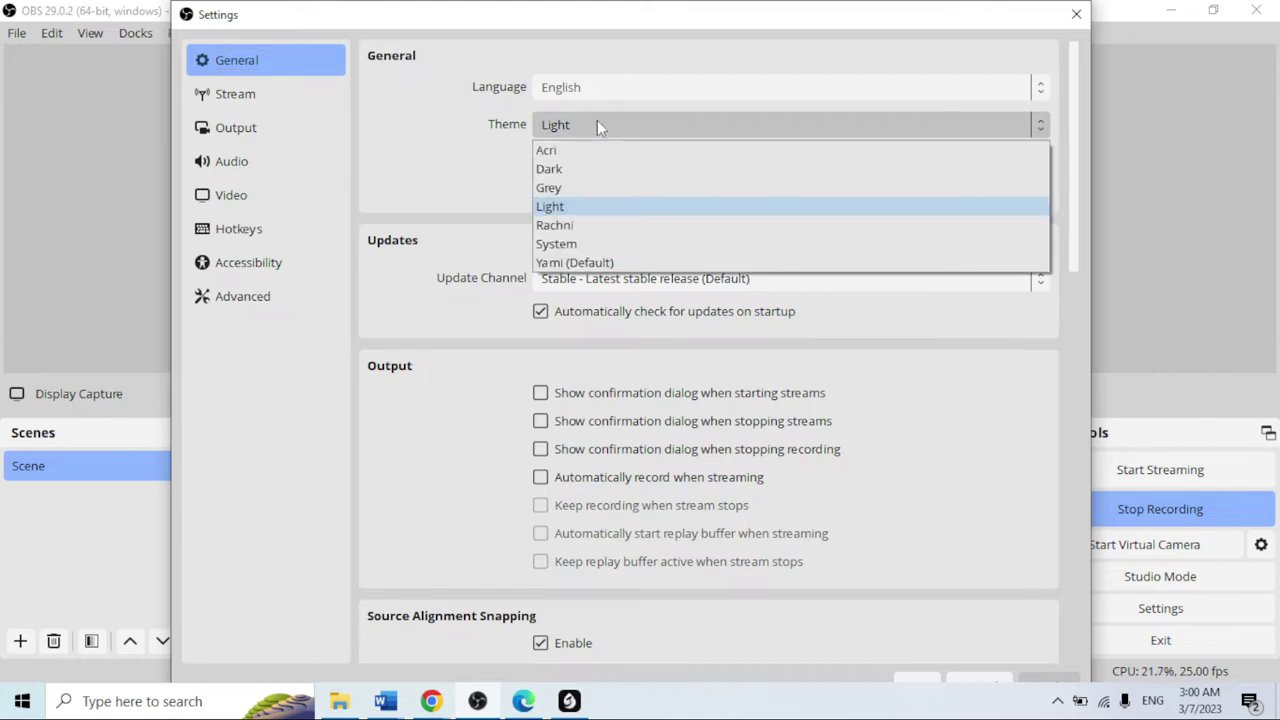
pyautogui.click(613, 263)
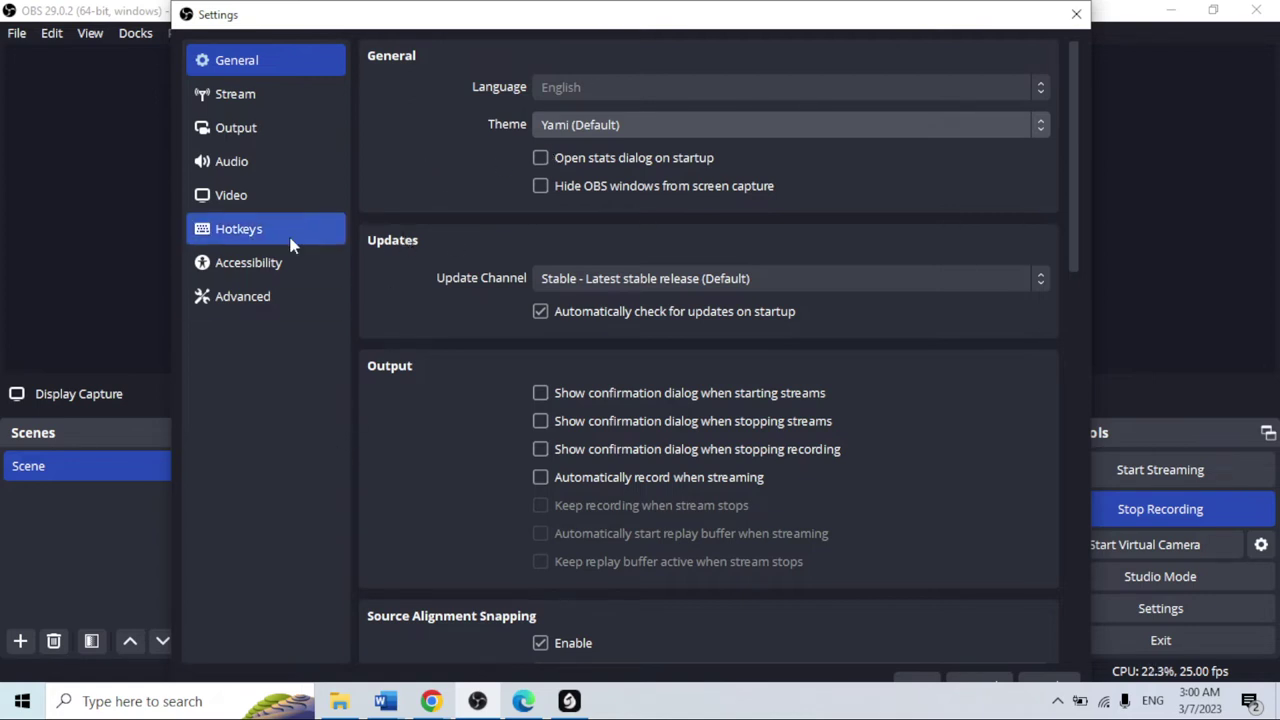
pyautogui.click(257, 195)
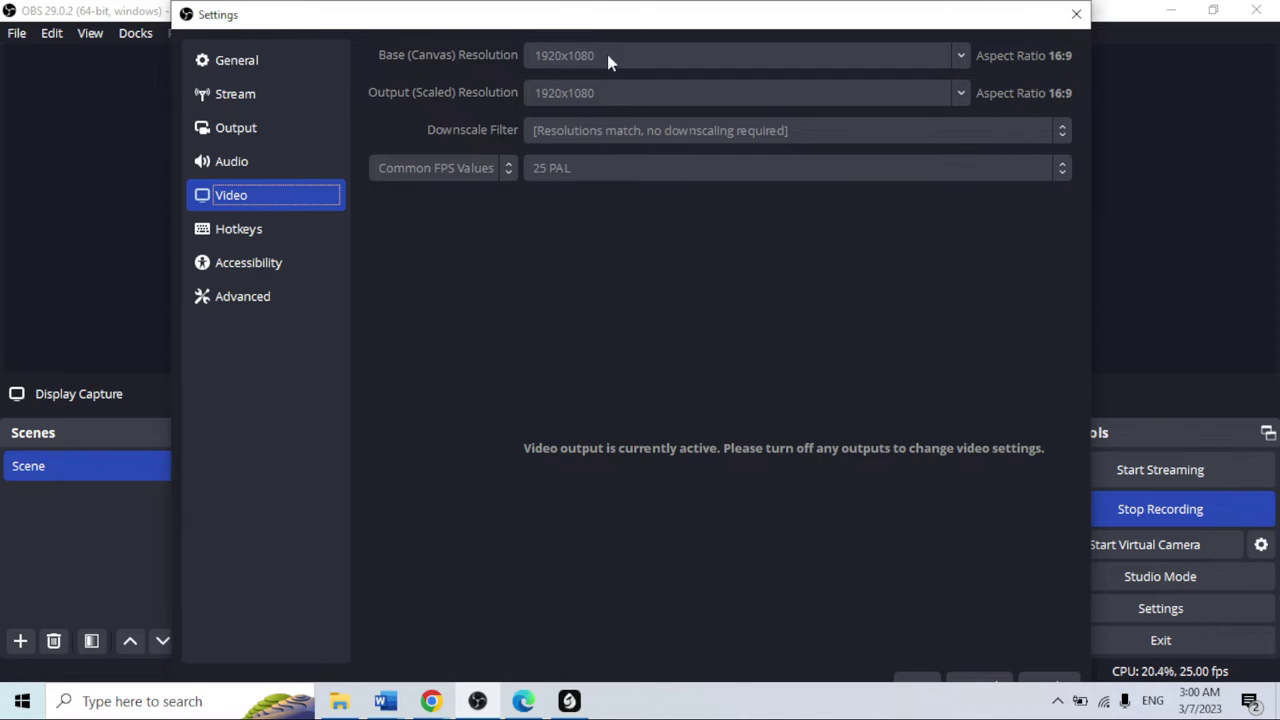
pyautogui.click(1045, 684)
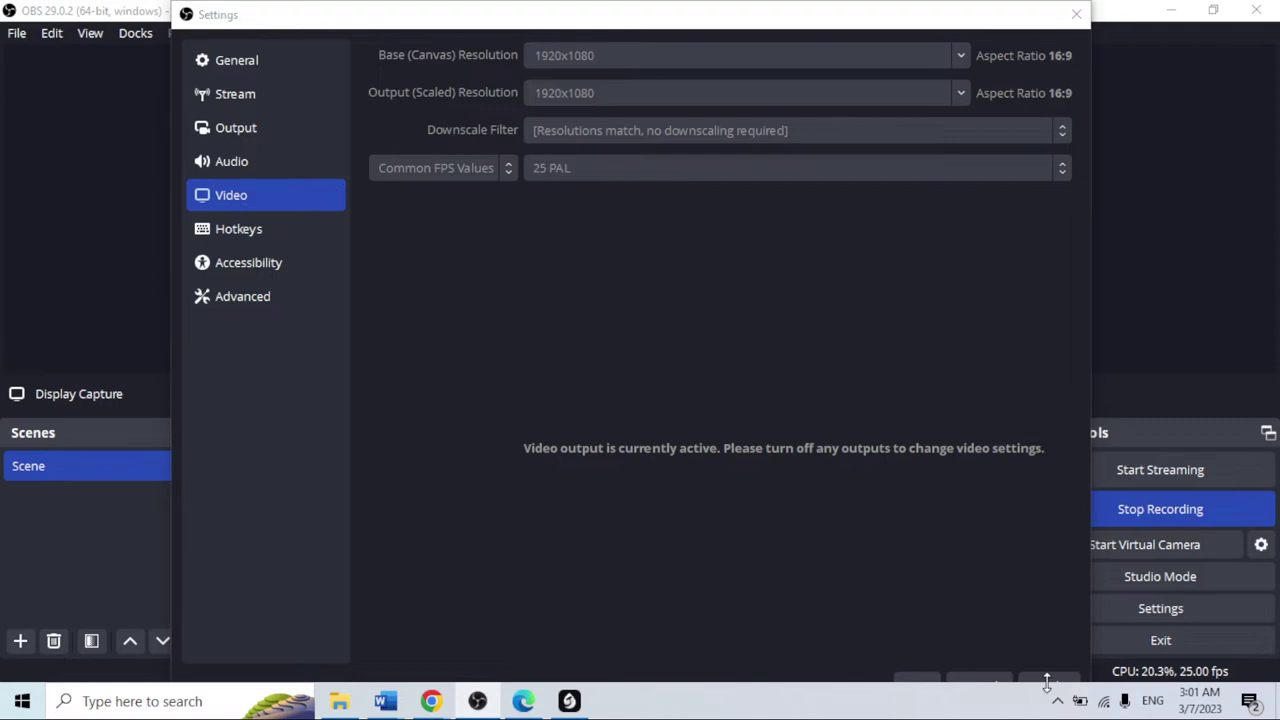
pyautogui.click(1050, 686)
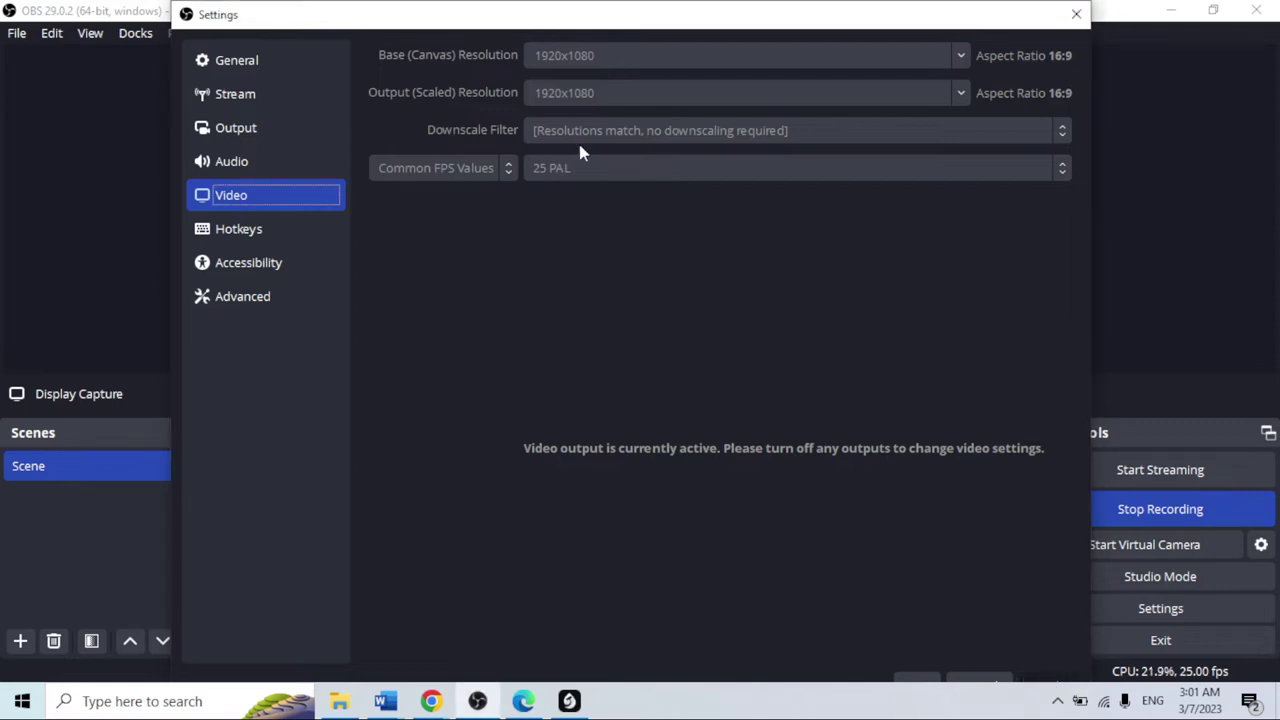
pyautogui.click(928, 686)
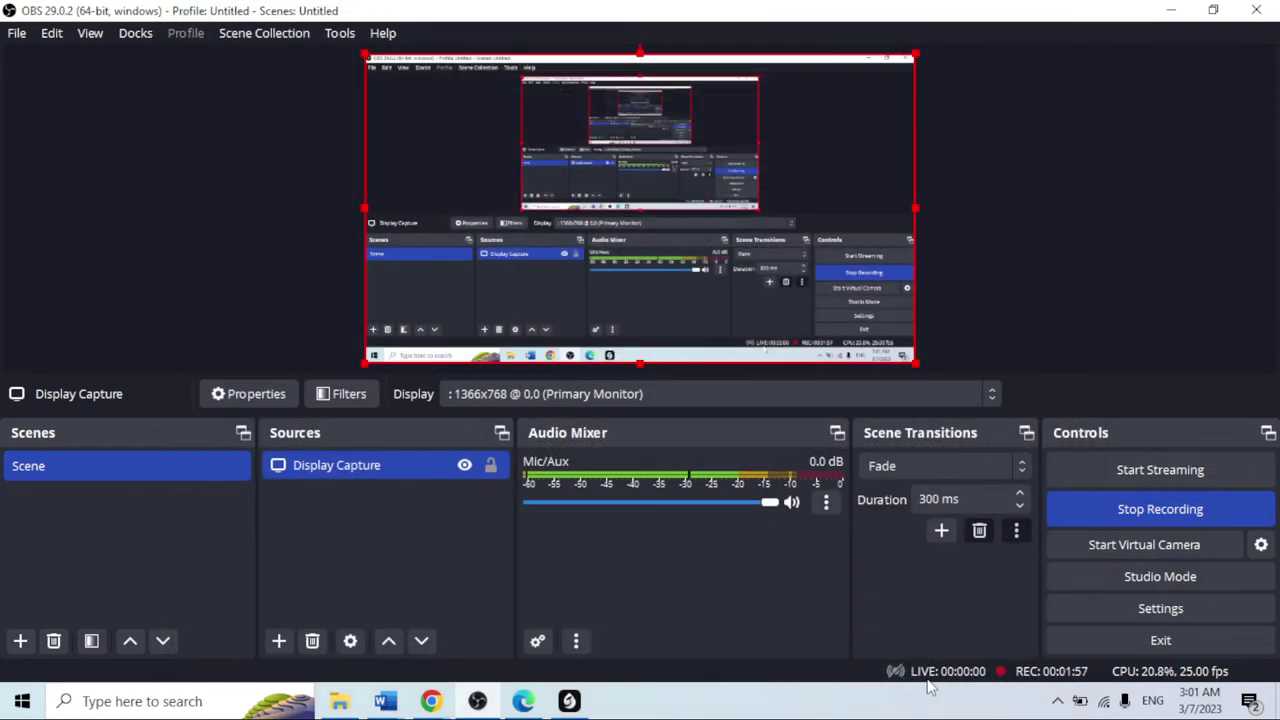
# - Review the Video, General, Advanced, Accessibility, Hotkeys, Output and Stream settings, including resolution, frame rate, recording path and format
pyautogui.click(1111, 609)
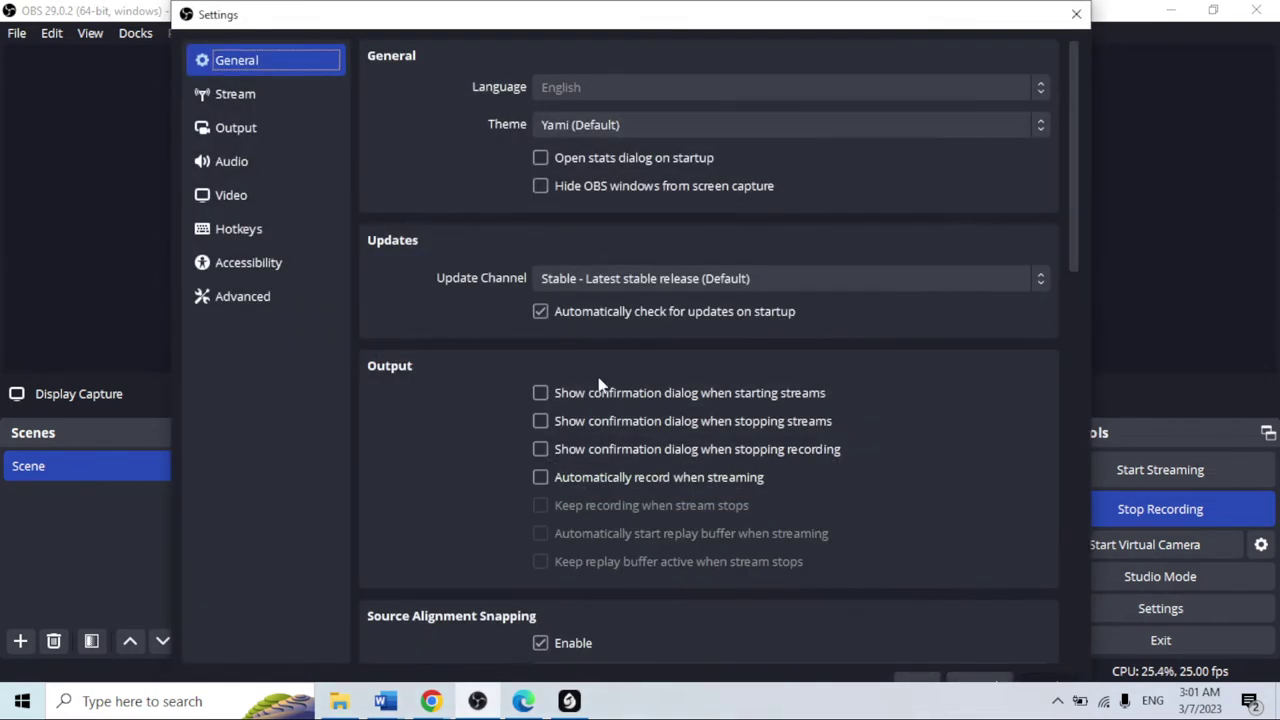
pyautogui.click(248, 195)
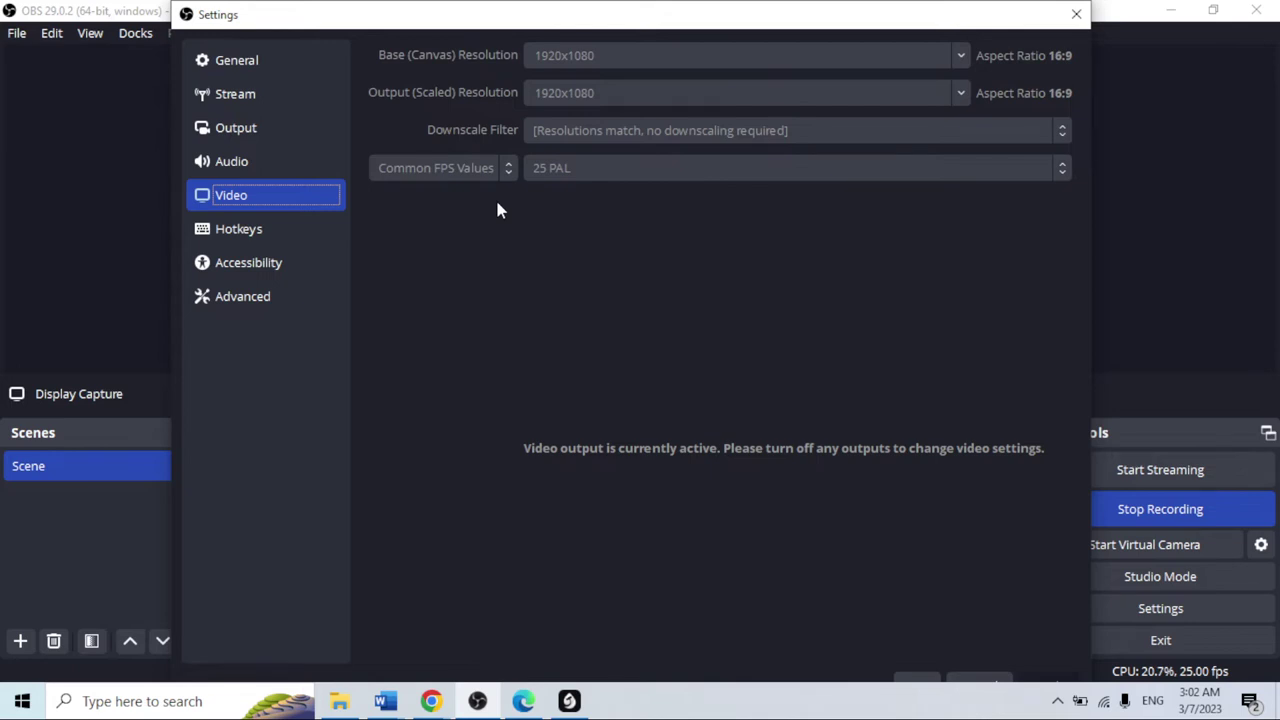
pyautogui.click(230, 76)
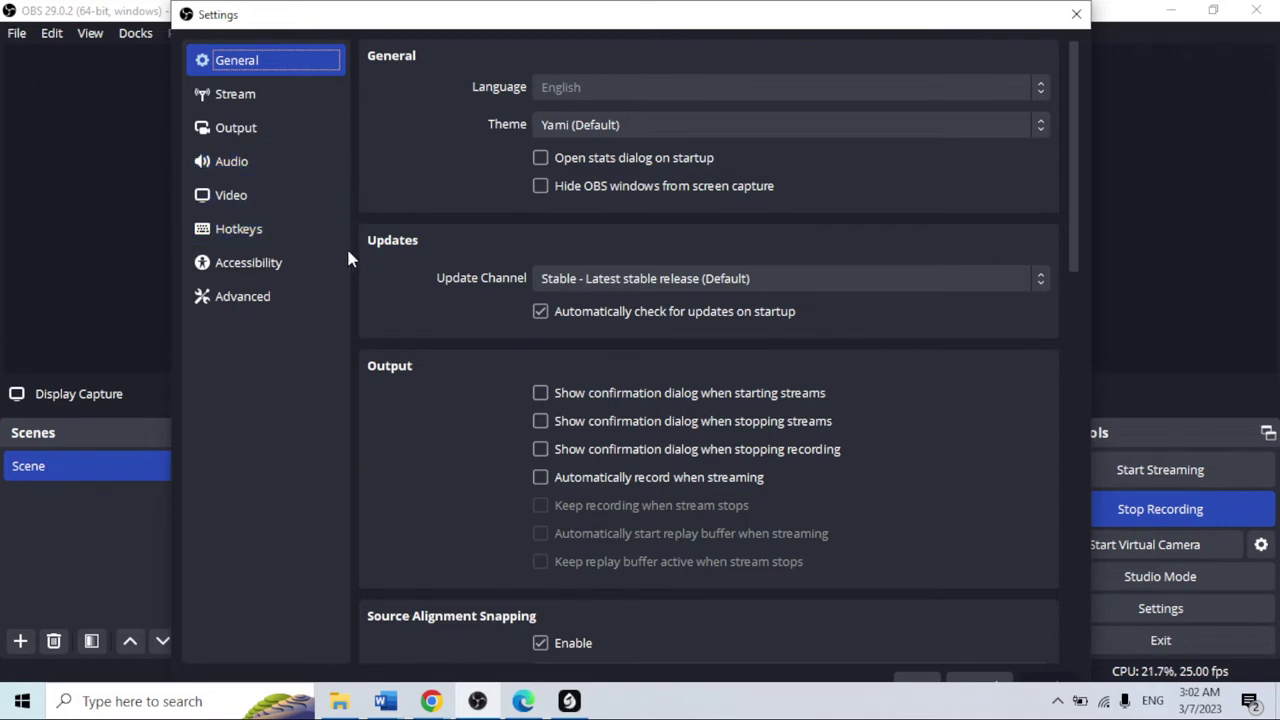
pyautogui.click(271, 300)
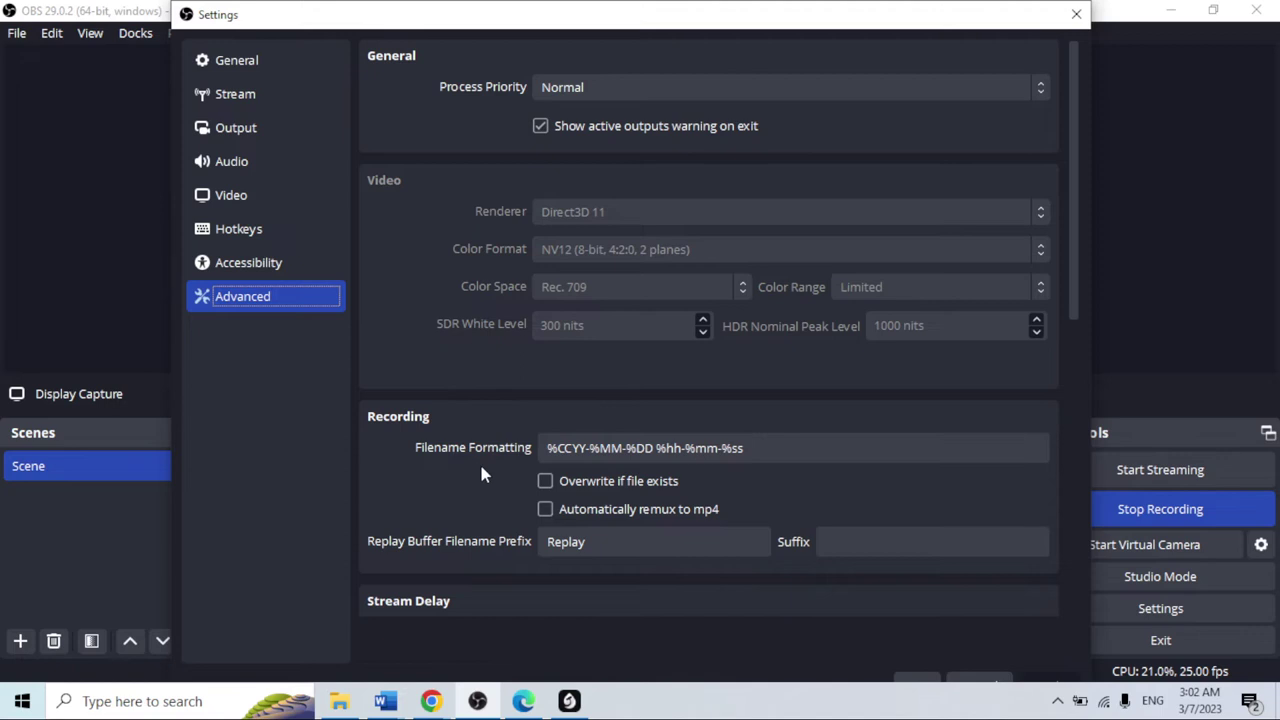
pyautogui.scroll(-3, 480, 471)
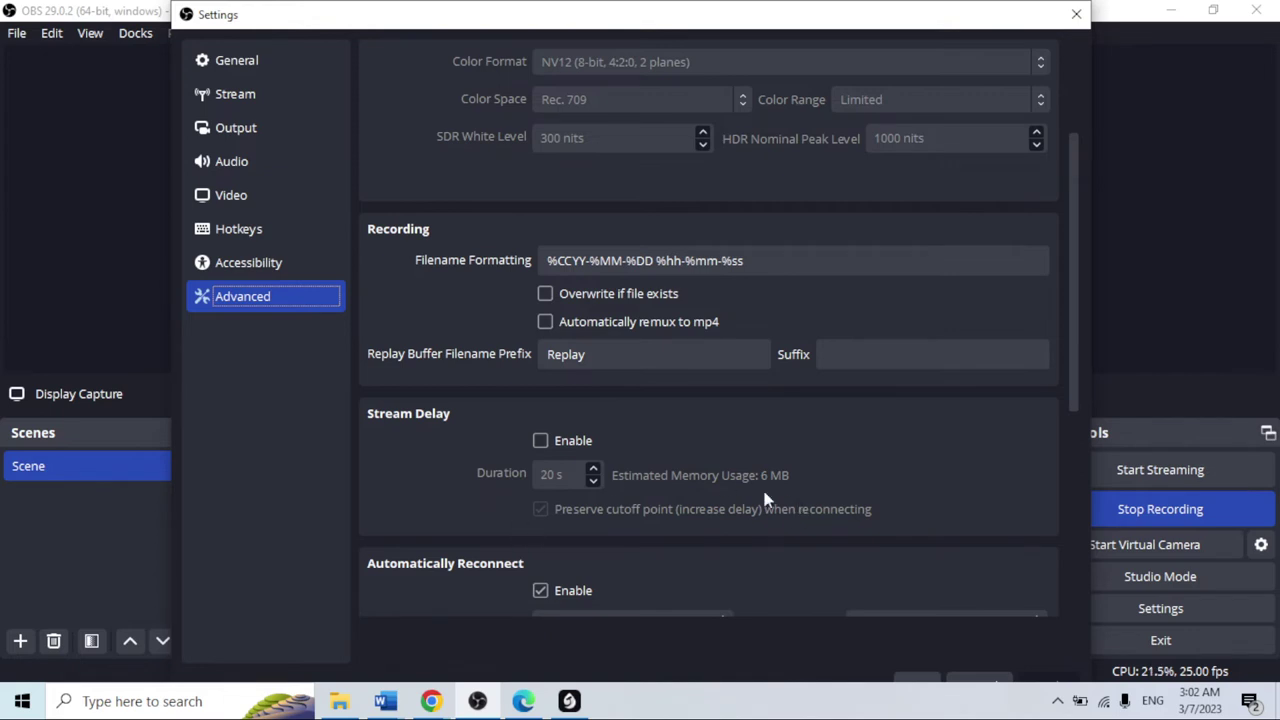
pyautogui.scroll(-1, 742, 486)
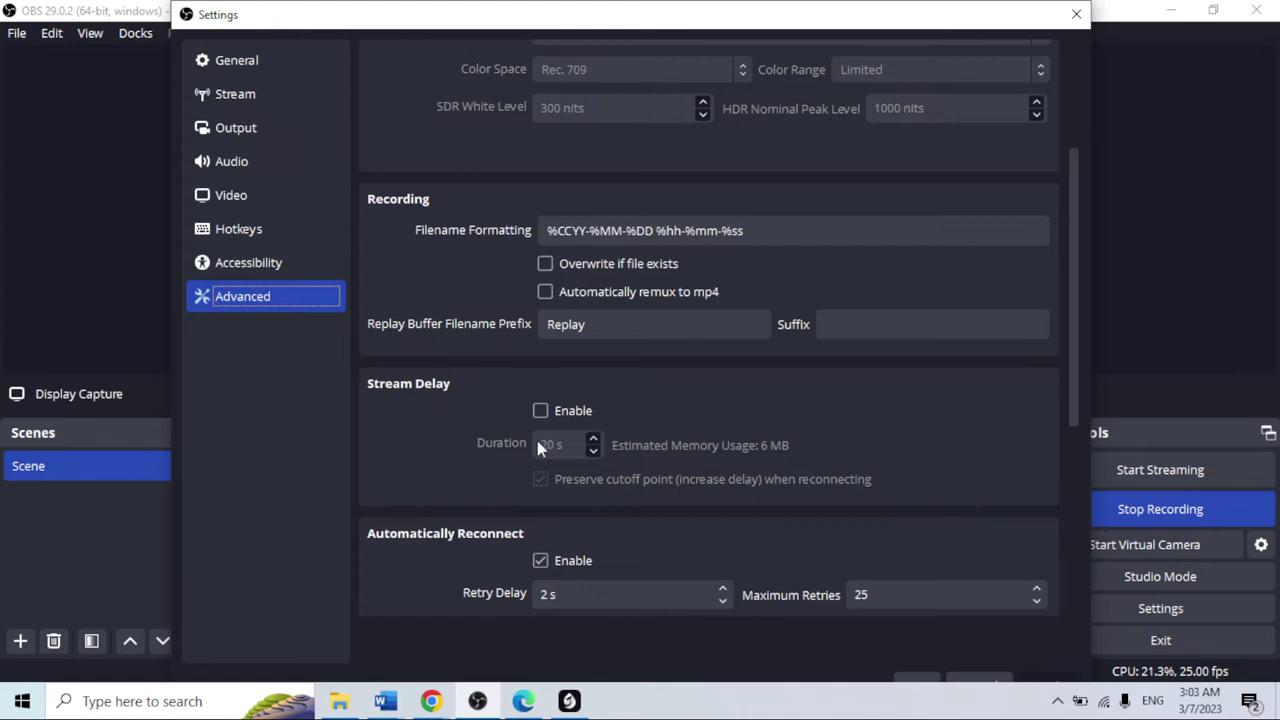
pyautogui.click(245, 262)
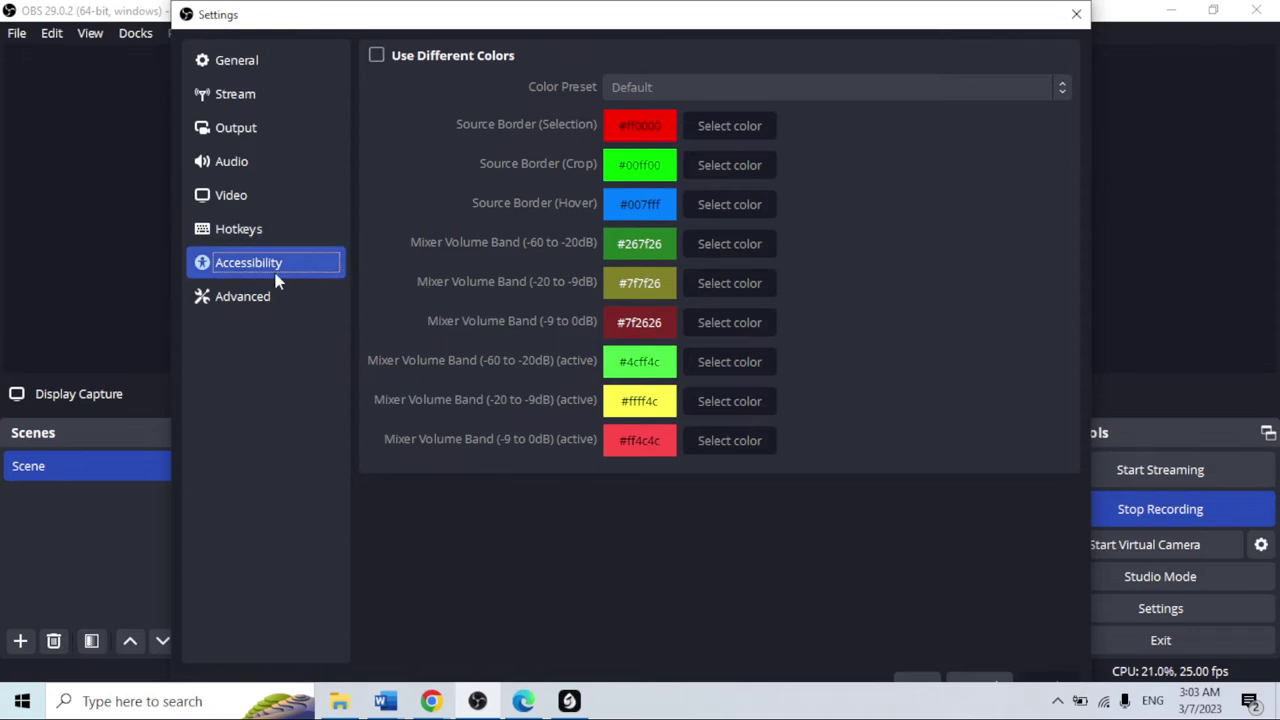
pyautogui.click(220, 231)
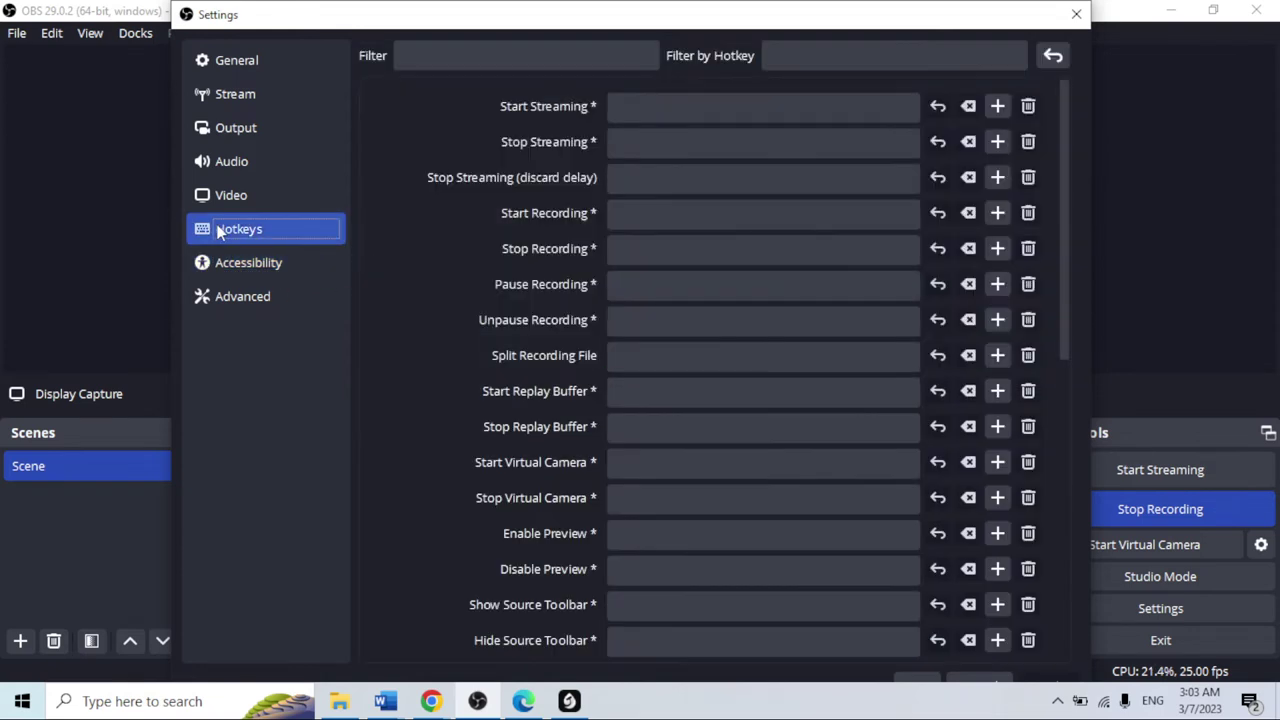
pyautogui.click(217, 200)
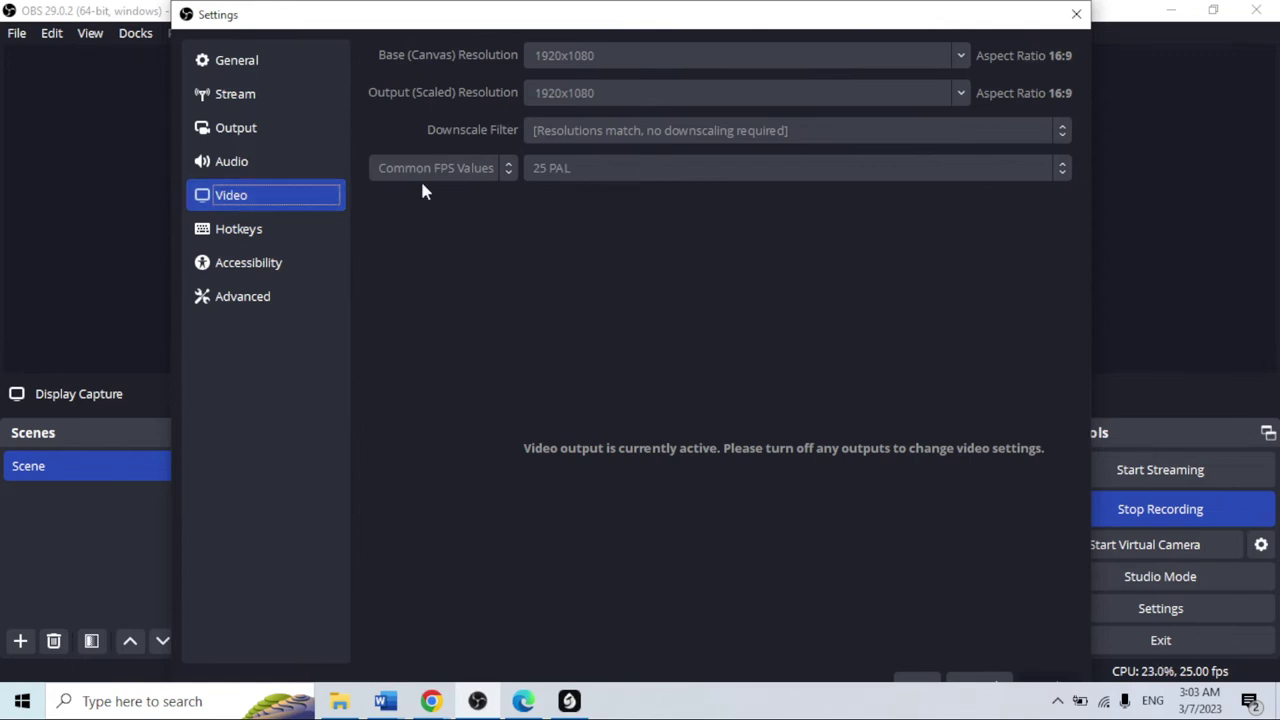
pyautogui.click(246, 130)
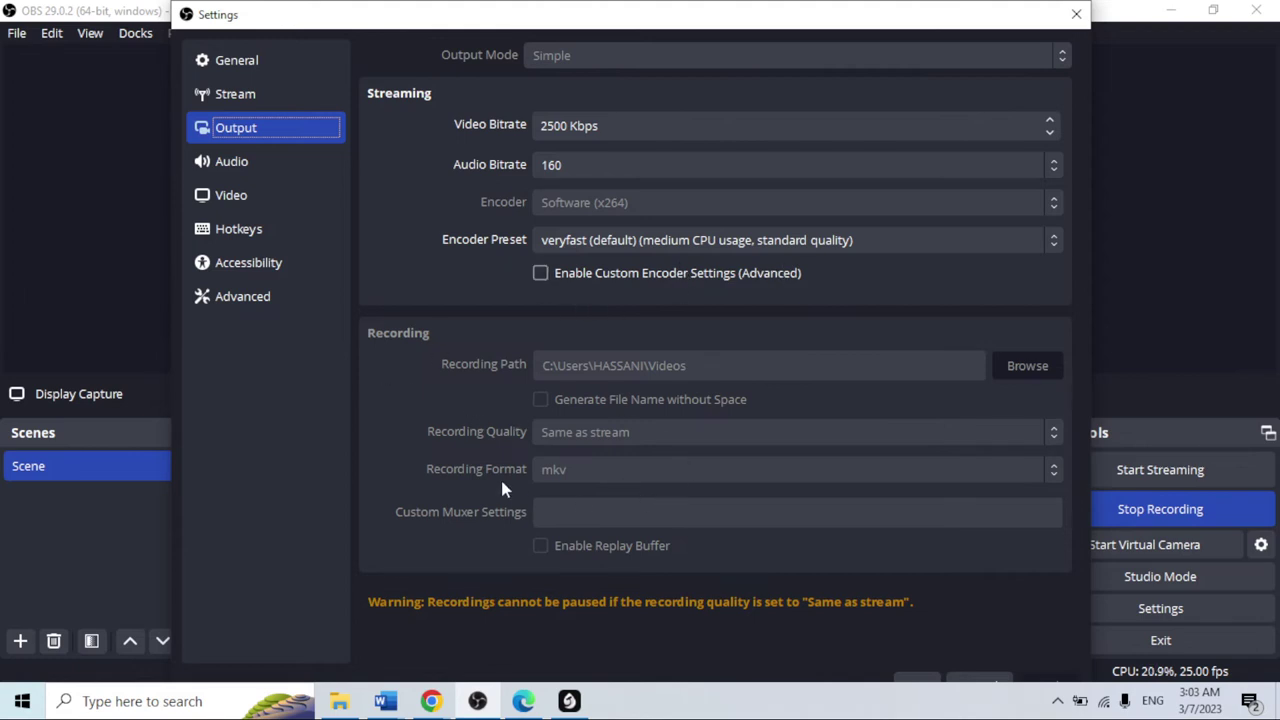
pyautogui.click(259, 103)
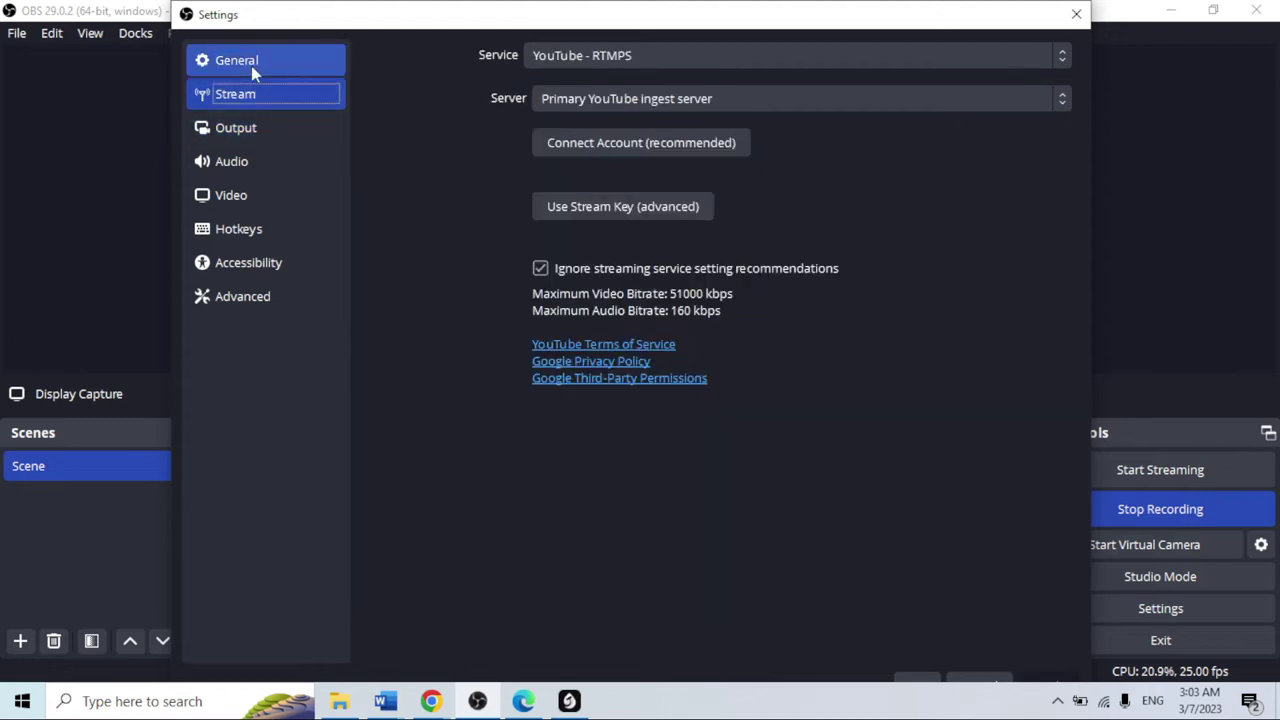
# - Set the interface theme to Light in the general settings, apply it and close the settings
pyautogui.click(251, 68)
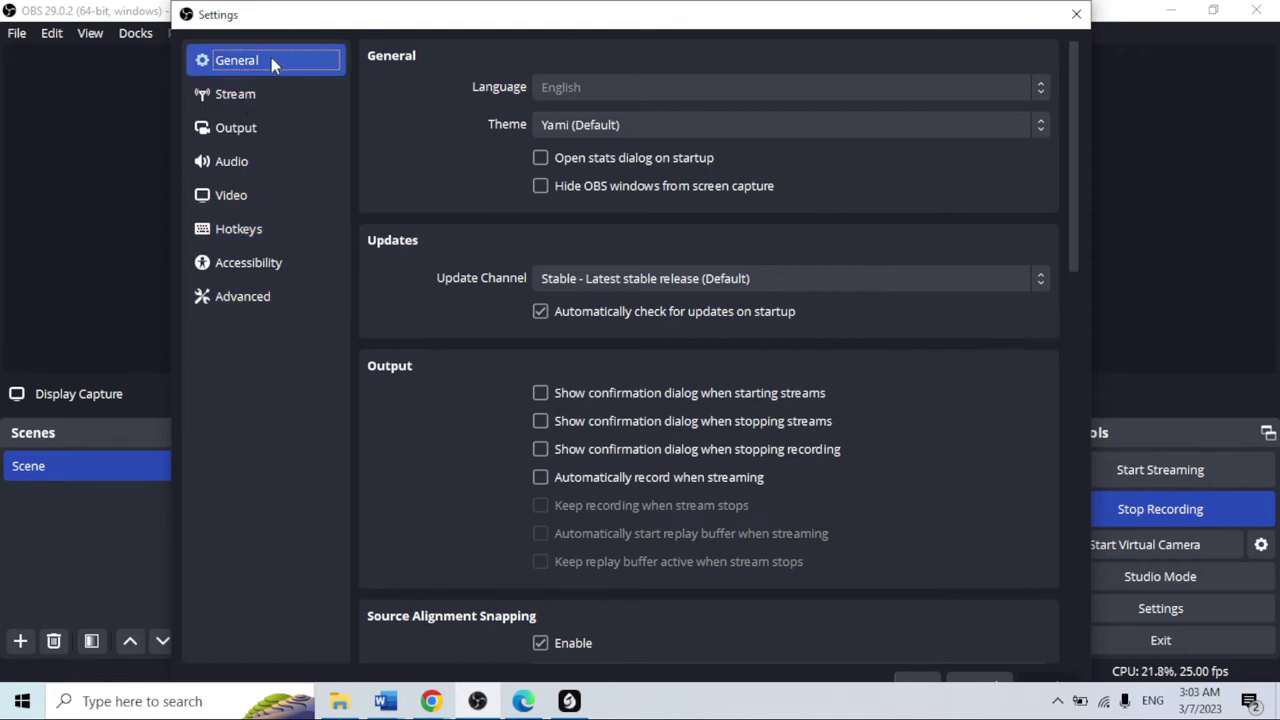
pyautogui.click(573, 128)
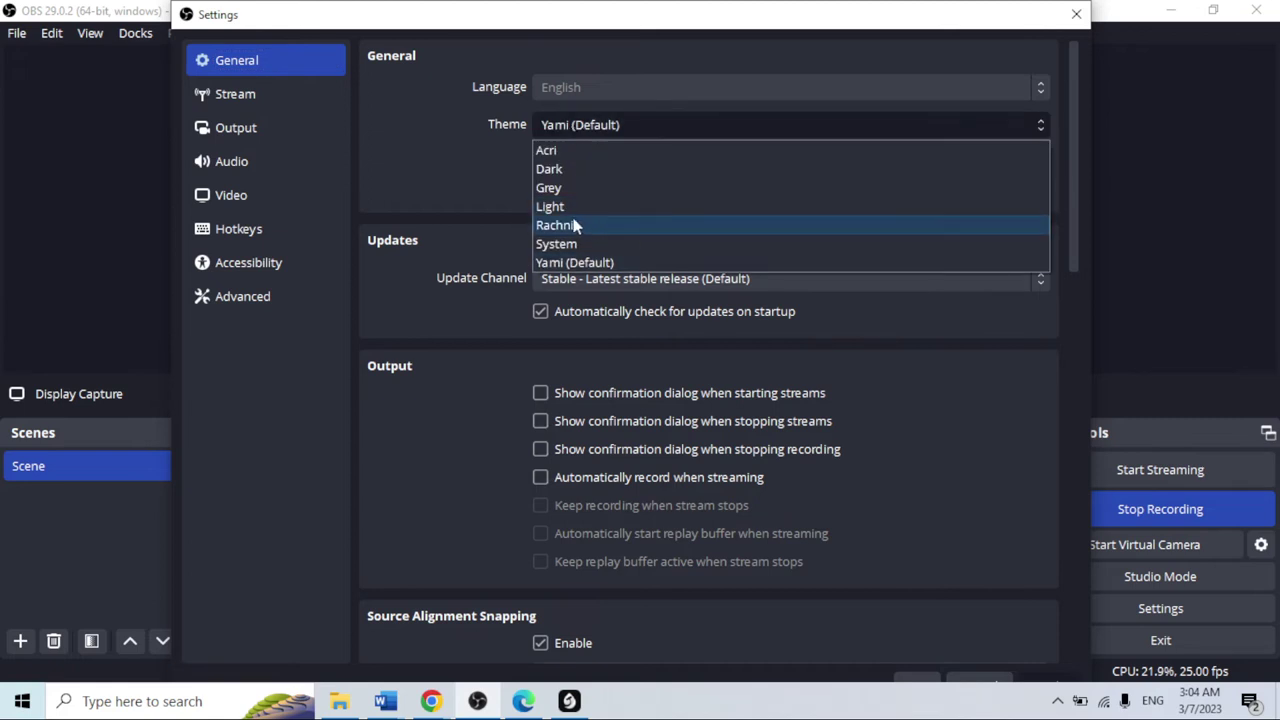
pyautogui.press('Escape')
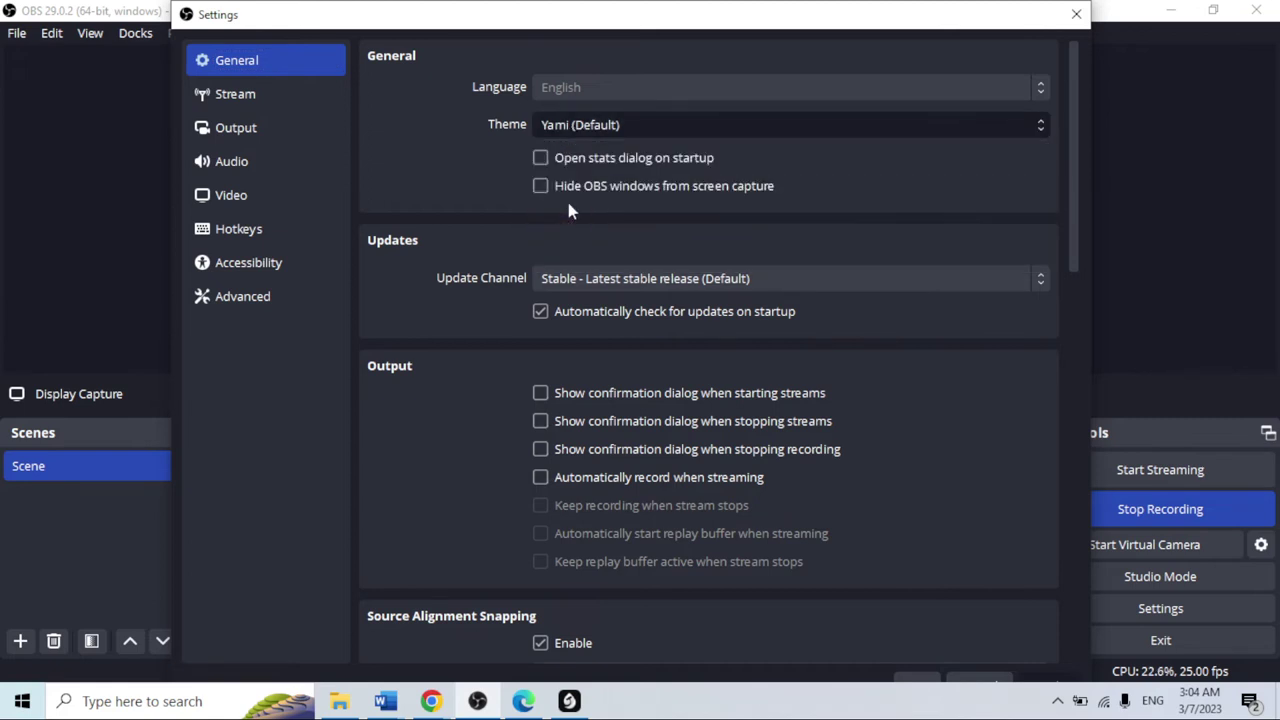
pyautogui.press('l')
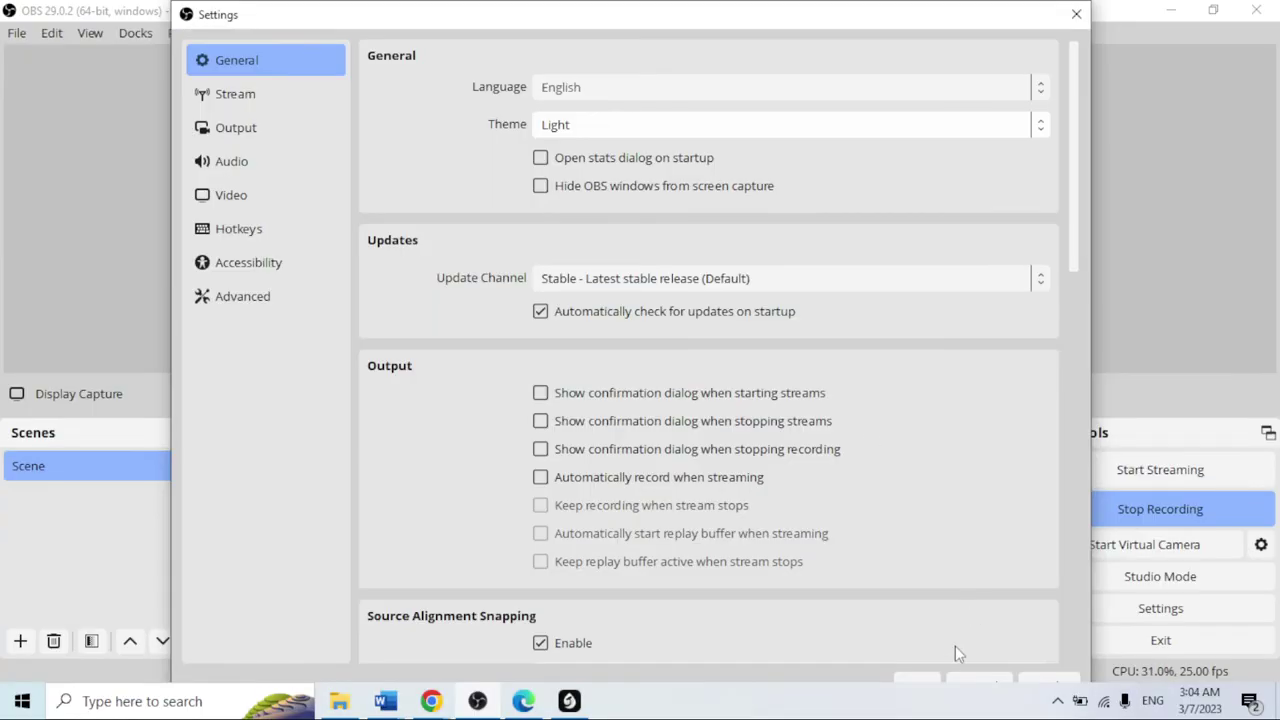
pyautogui.moveTo(705, 7); pyautogui.dragTo(693, 31)
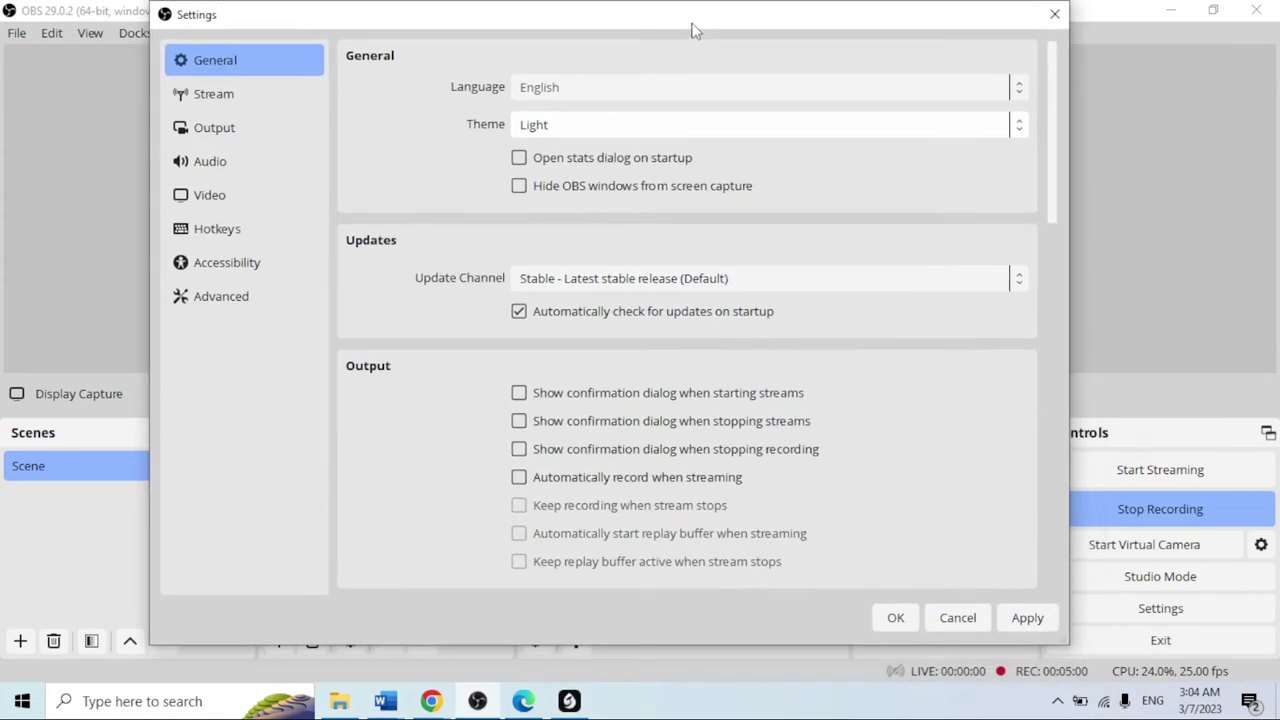
pyautogui.click(1025, 619)
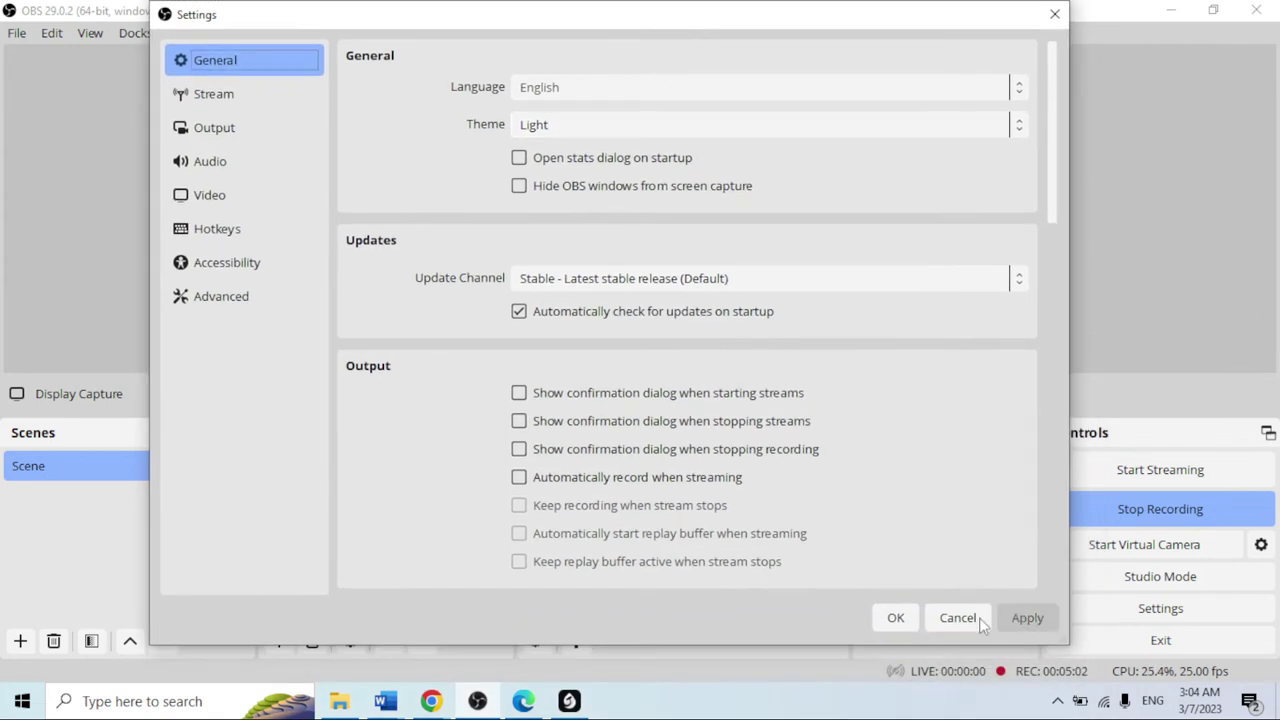
pyautogui.click(897, 618)
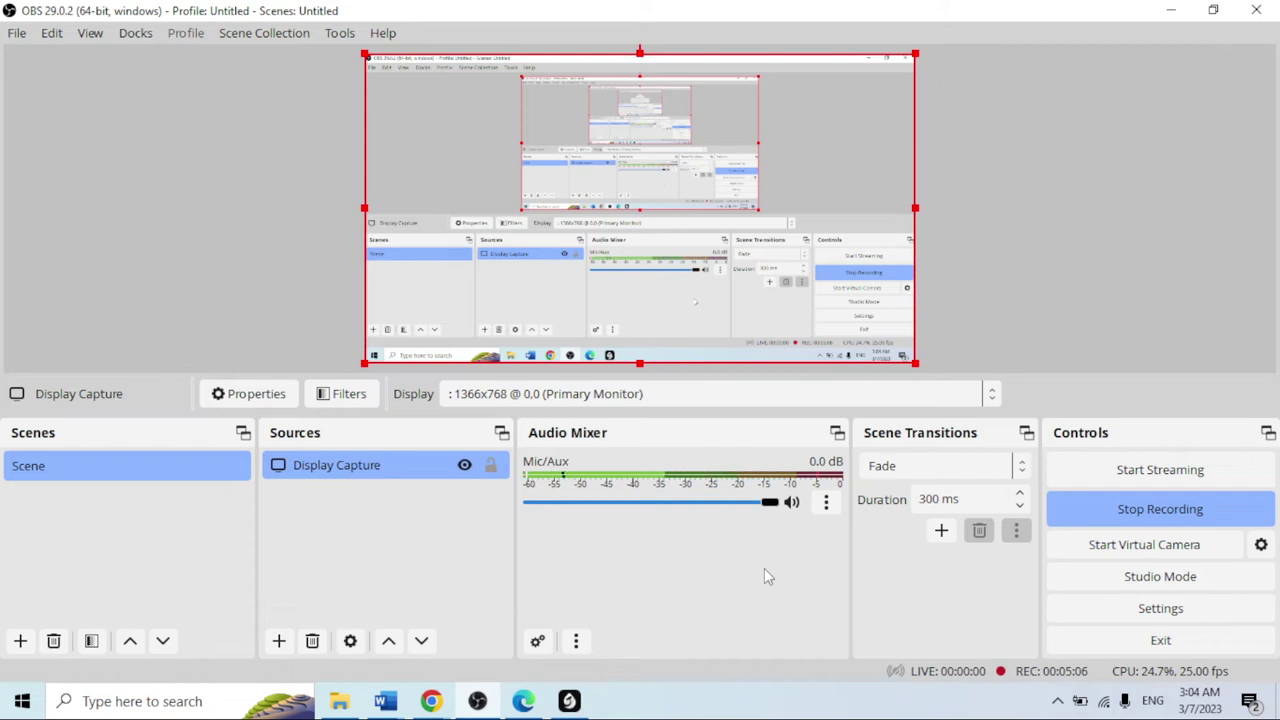
pyautogui.click(339, 701)
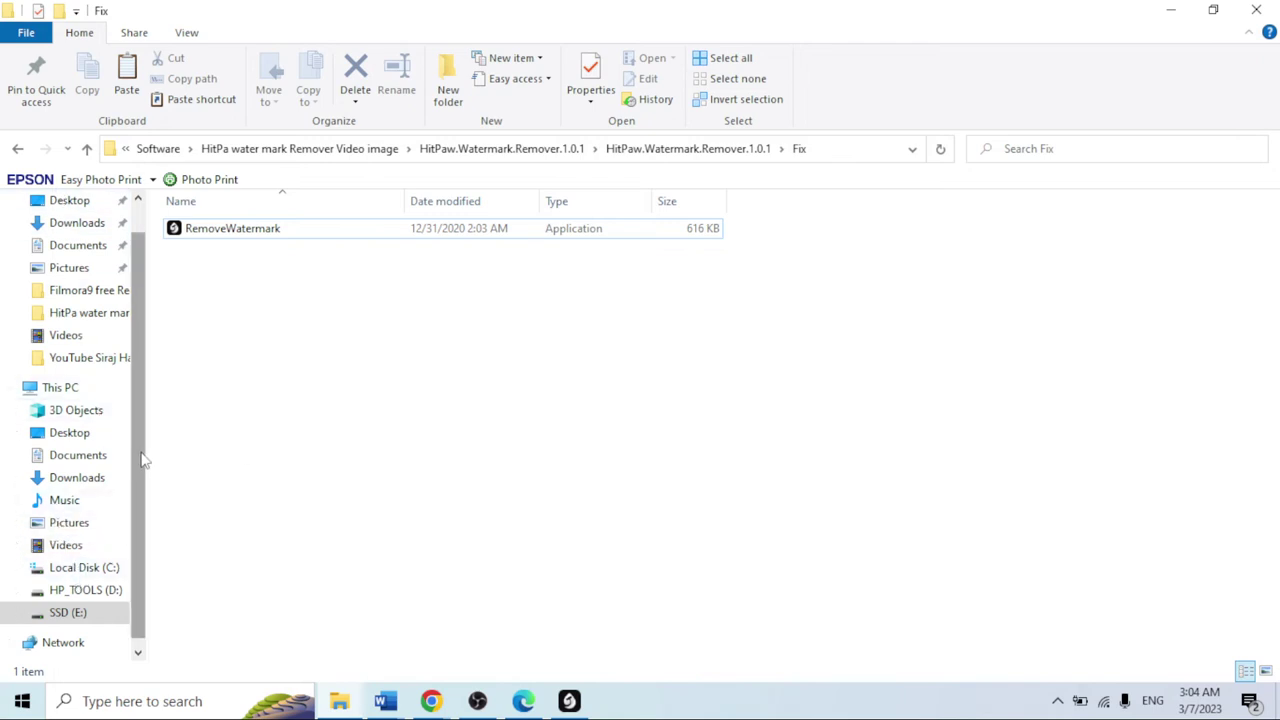
pyautogui.scroll(1, 143, 459)
pyautogui.scroll(-1, 145, 480)
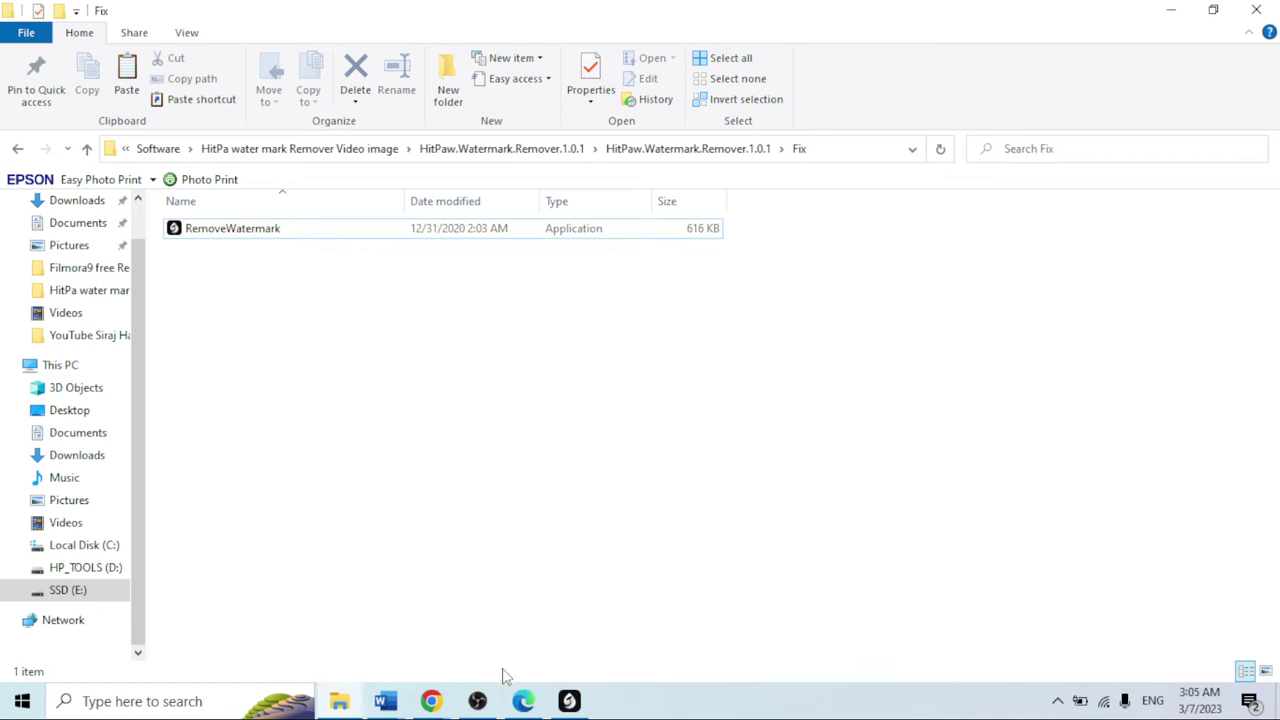
pyautogui.click(478, 701)
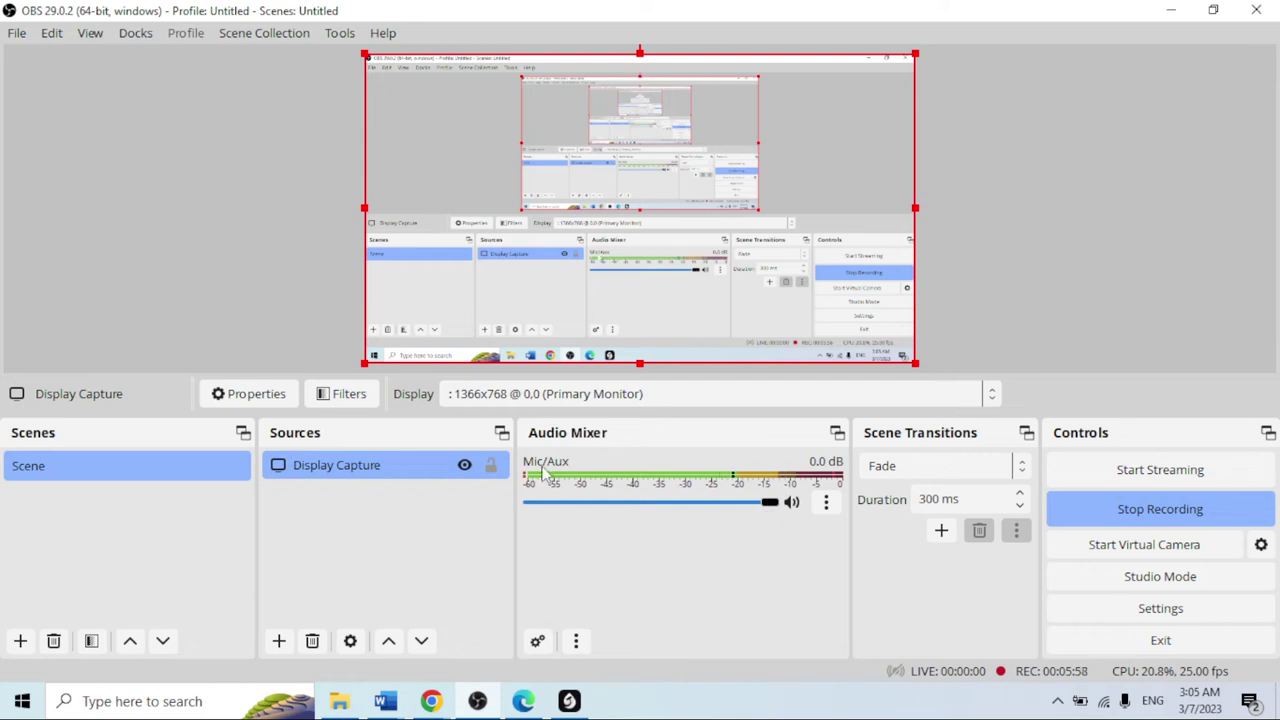
# - Add a second Noise Suppression filter to the Mic/Aux audio source, accepting the suggested name
pyautogui.click(826, 502)
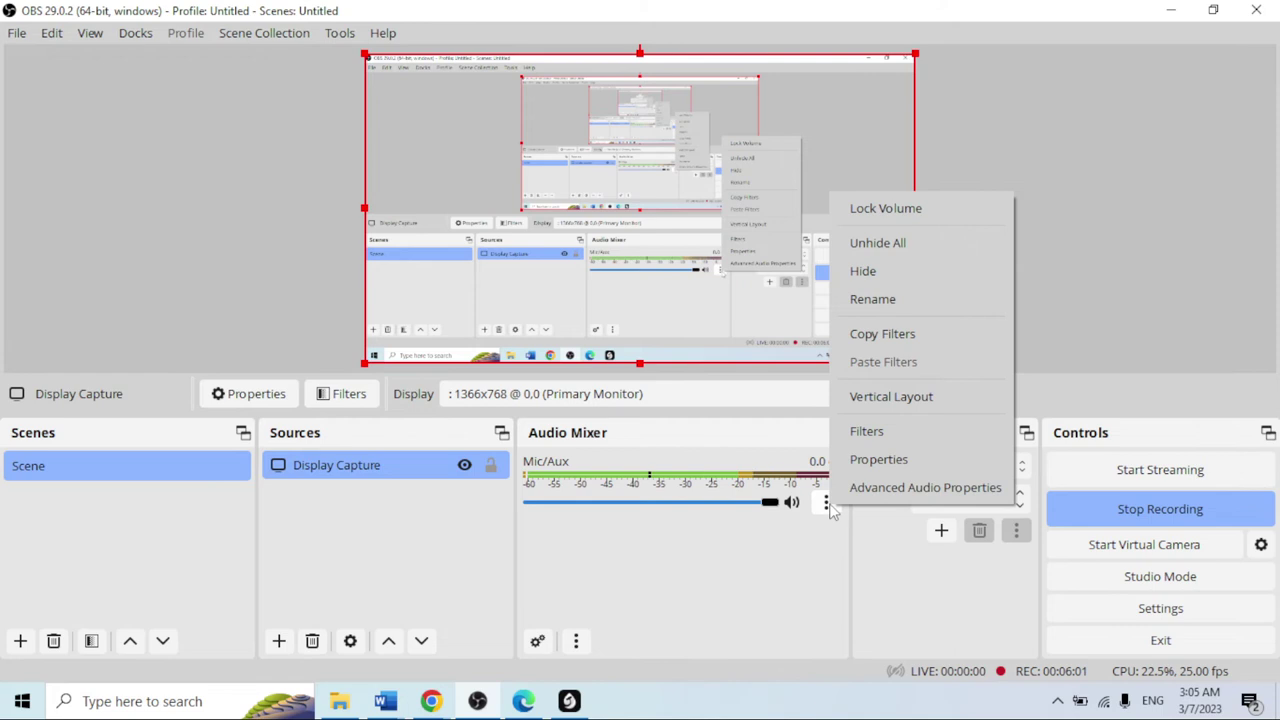
pyautogui.click(889, 431)
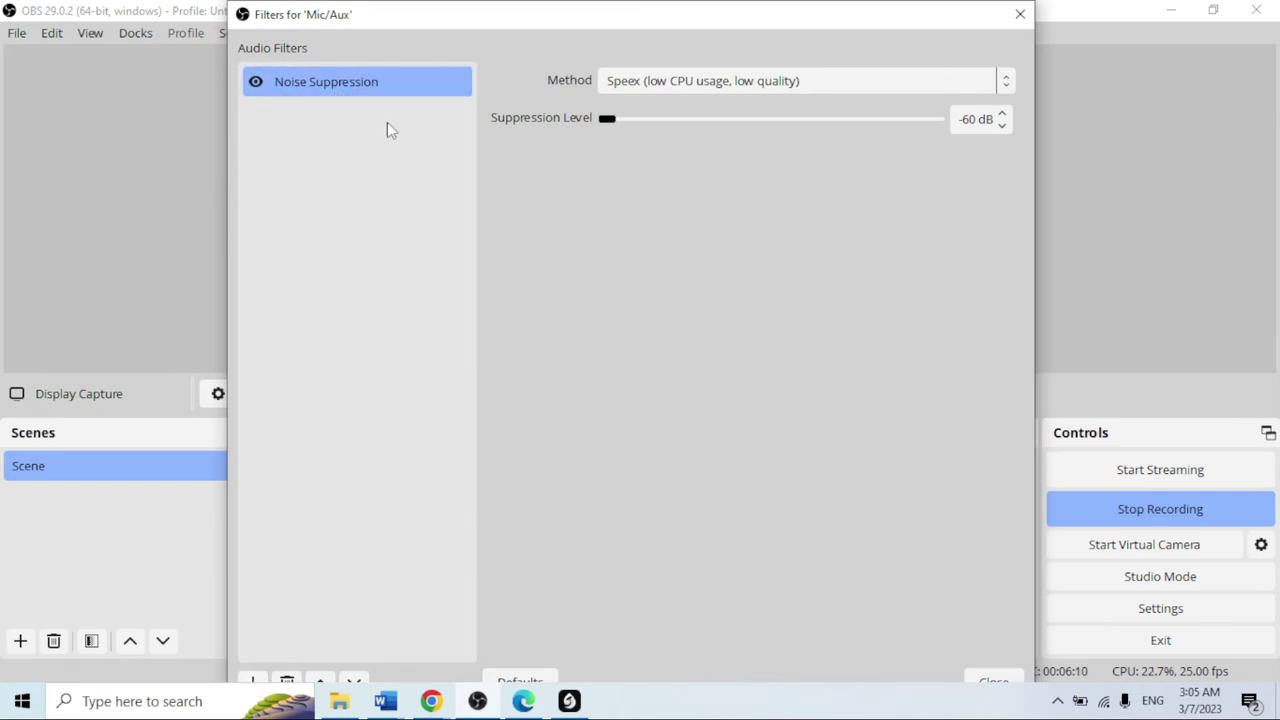
pyautogui.moveTo(669, 11); pyautogui.dragTo(658, 38)
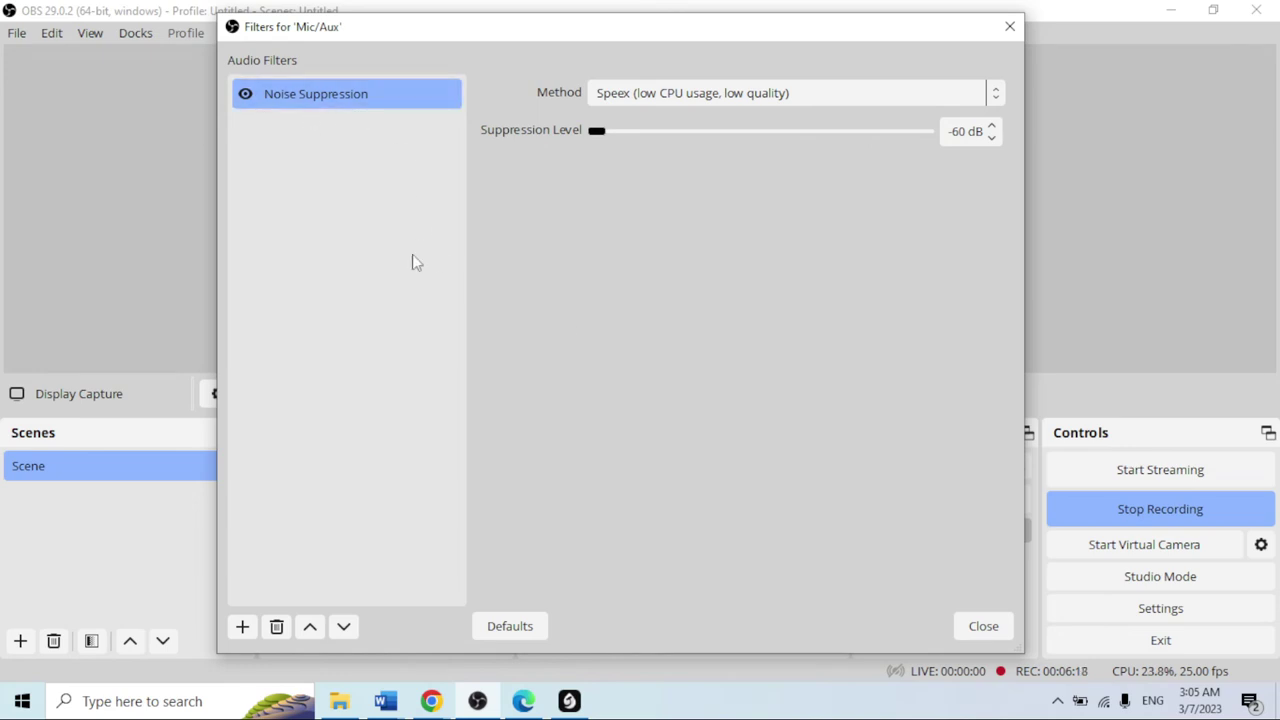
pyautogui.click(241, 627)
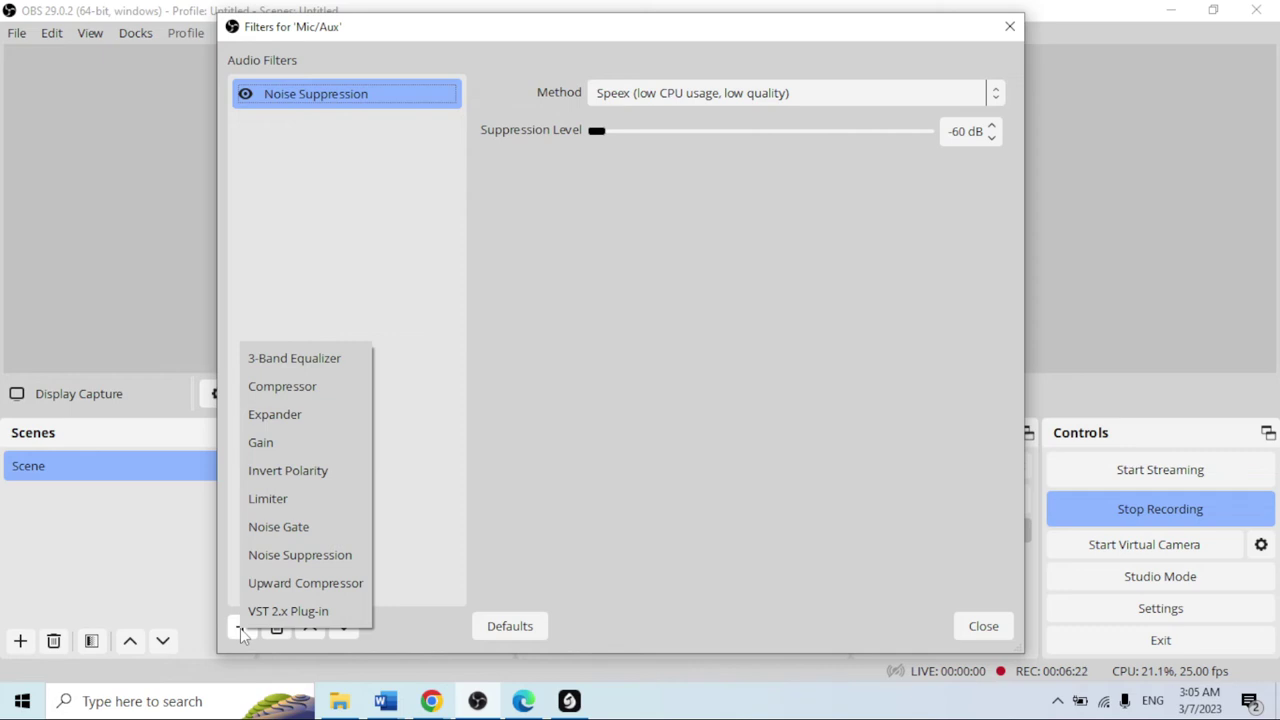
pyautogui.click(310, 556)
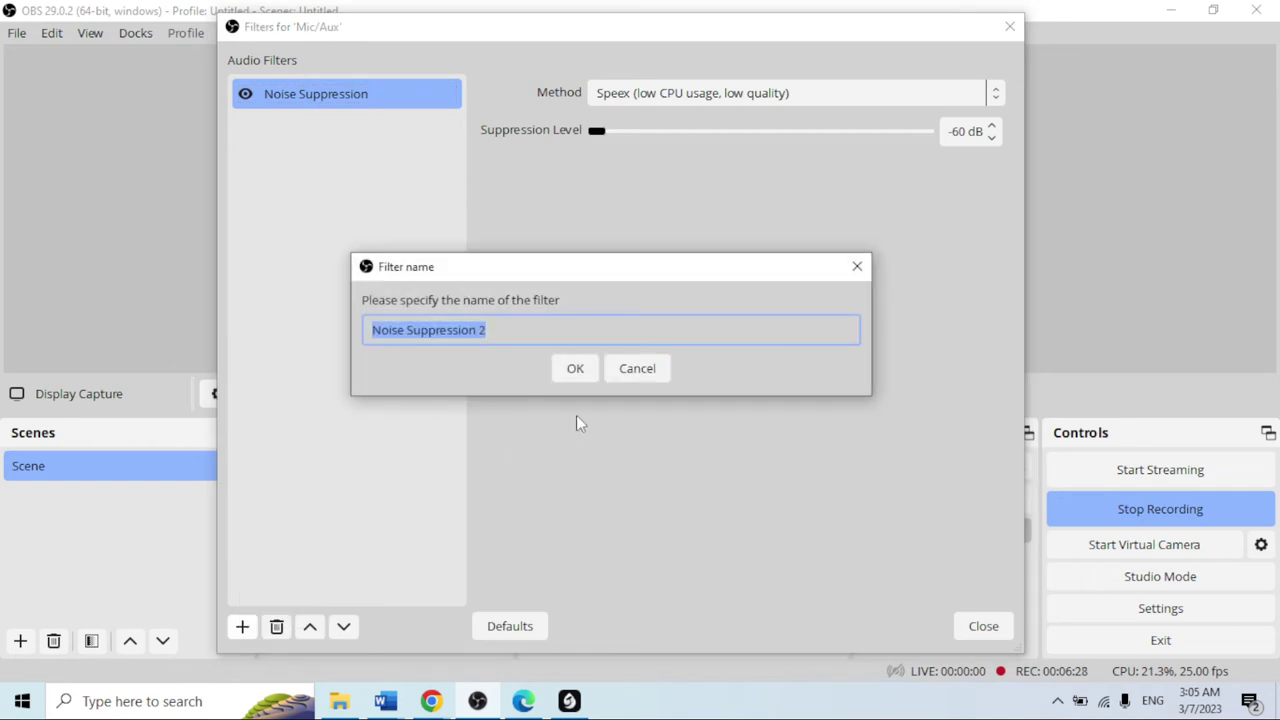
pyautogui.click(574, 369)
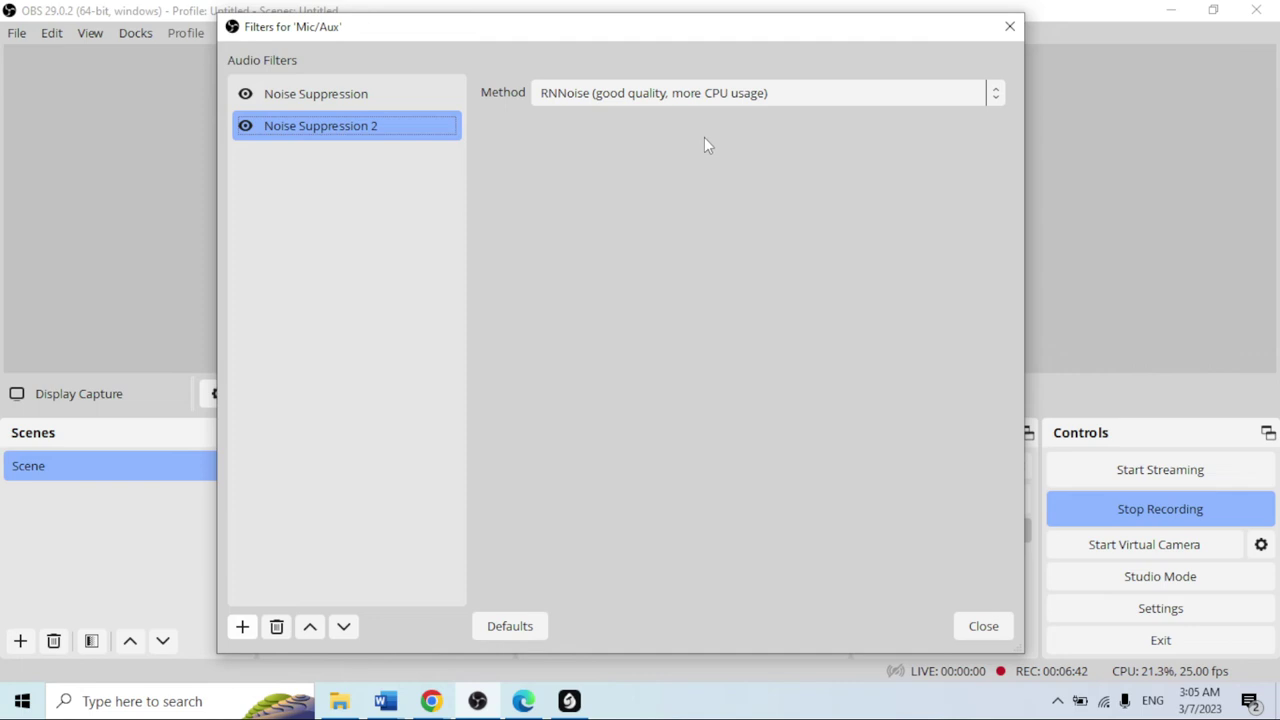
# - Switch the second Noise Suppression filter's method to Speex (low CPU usage, low quality) and set its suppression level to -60 dB
pyautogui.click(796, 100)
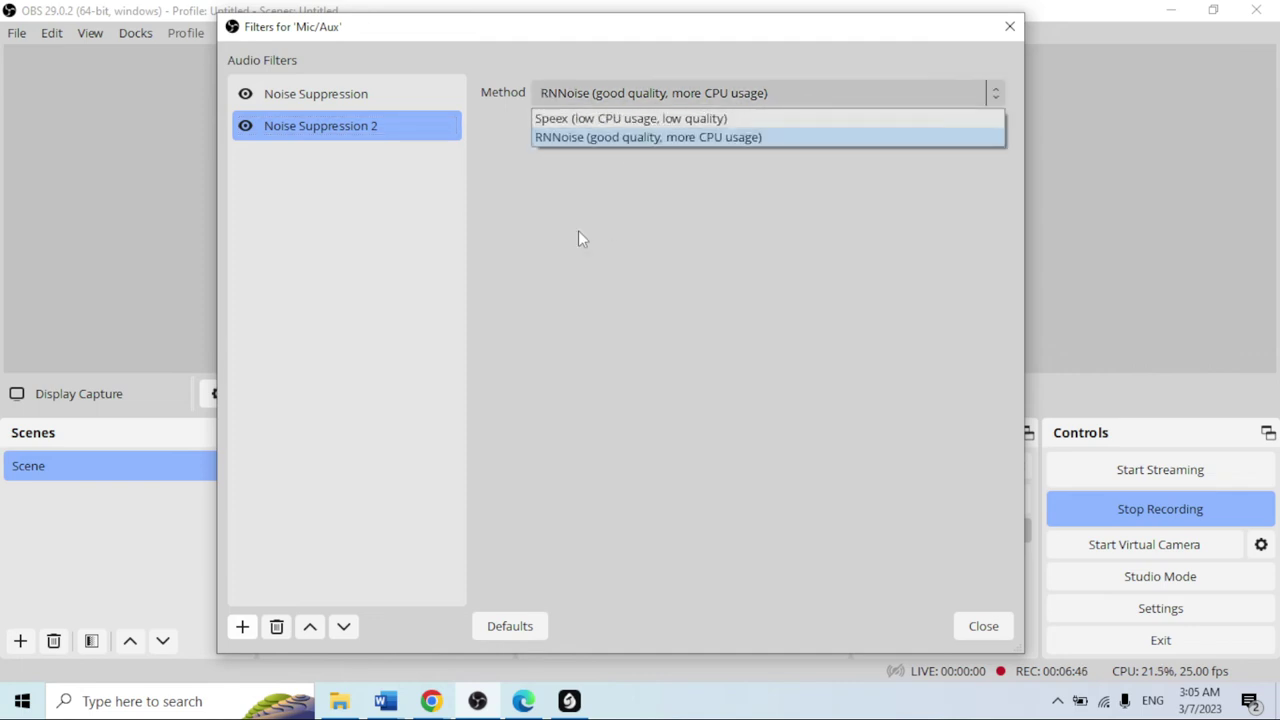
pyautogui.click(597, 118)
pyautogui.moveTo(758, 131); pyautogui.dragTo(584, 141)
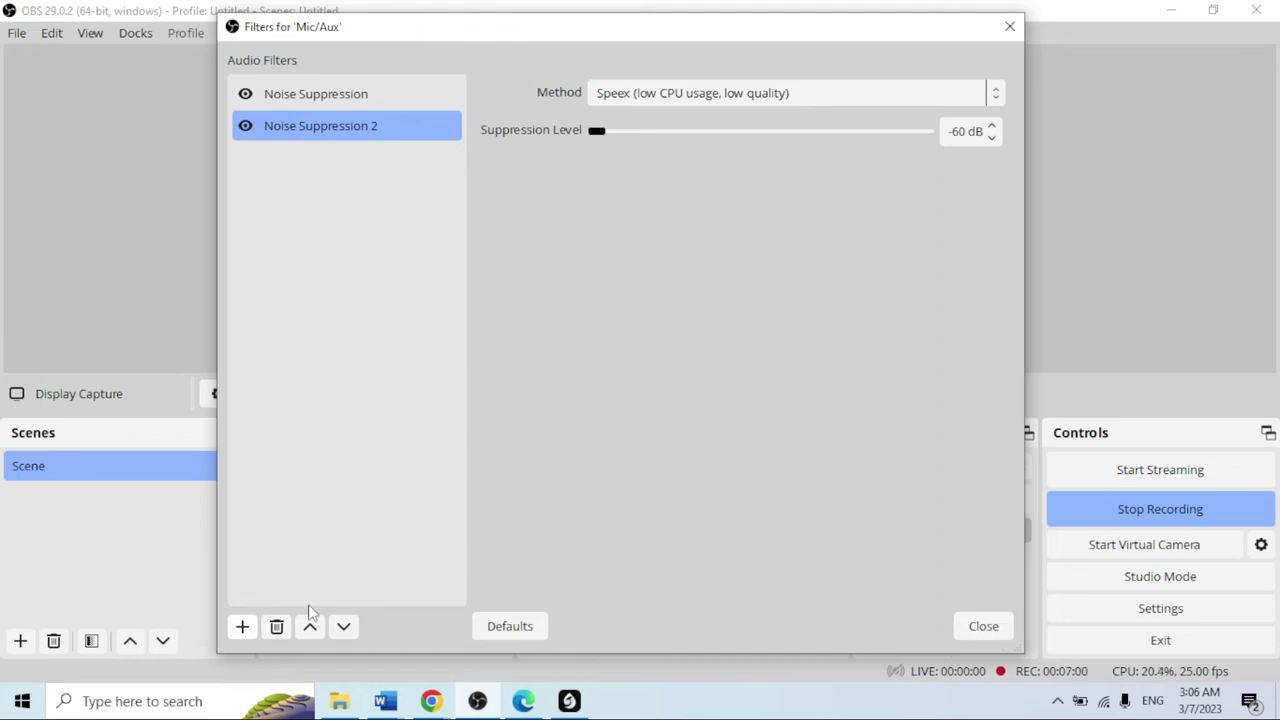
# - Remove the Noise Suppression 2 filter from the Mic/Aux source, confirming the removal
pyautogui.click(277, 627)
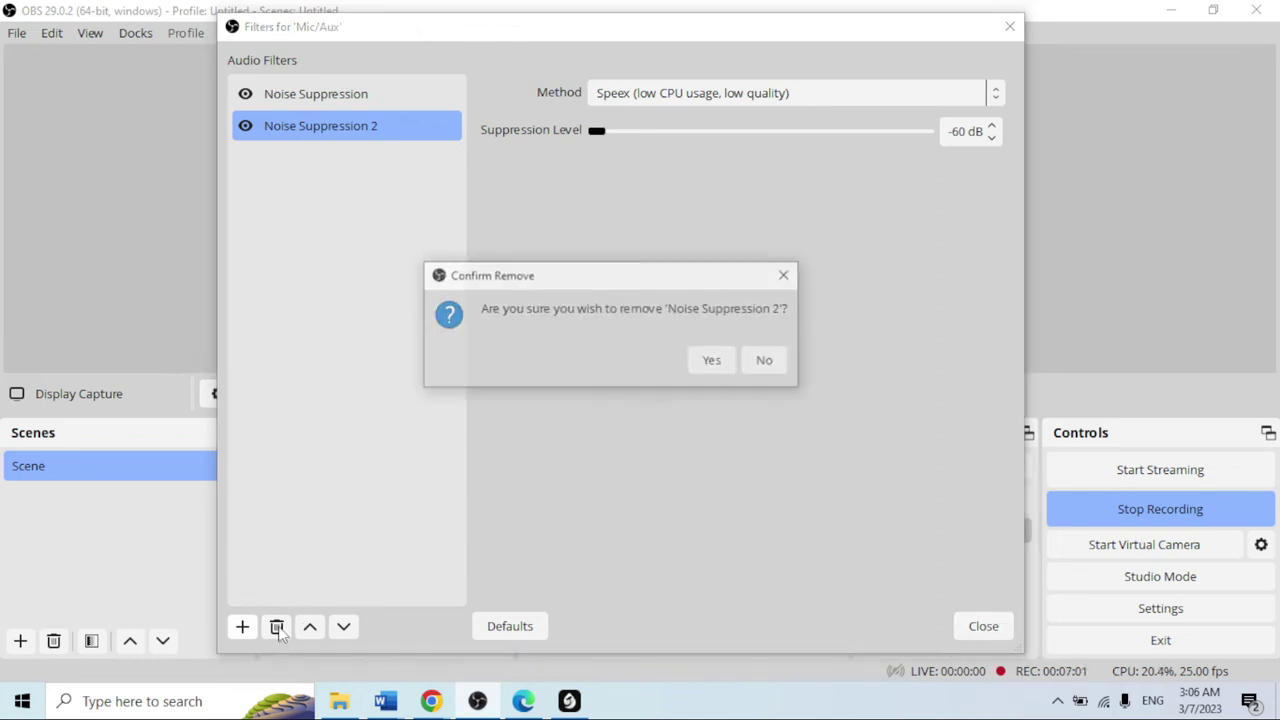
pyautogui.click(714, 362)
pyautogui.click(411, 190)
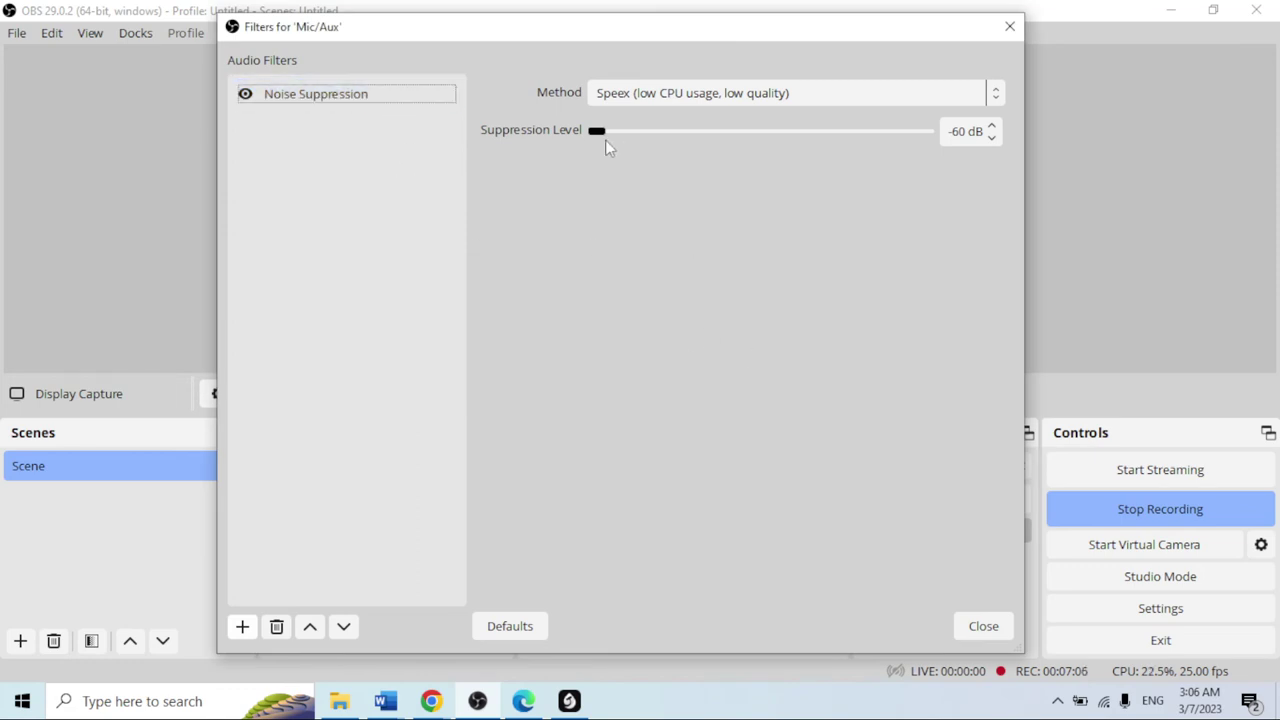
# - Try a suppression level of 0 dB on the remaining Noise Suppression filter, set it back to -60 dB, and close the filters window
pyautogui.moveTo(601, 130); pyautogui.dragTo(948, 142)
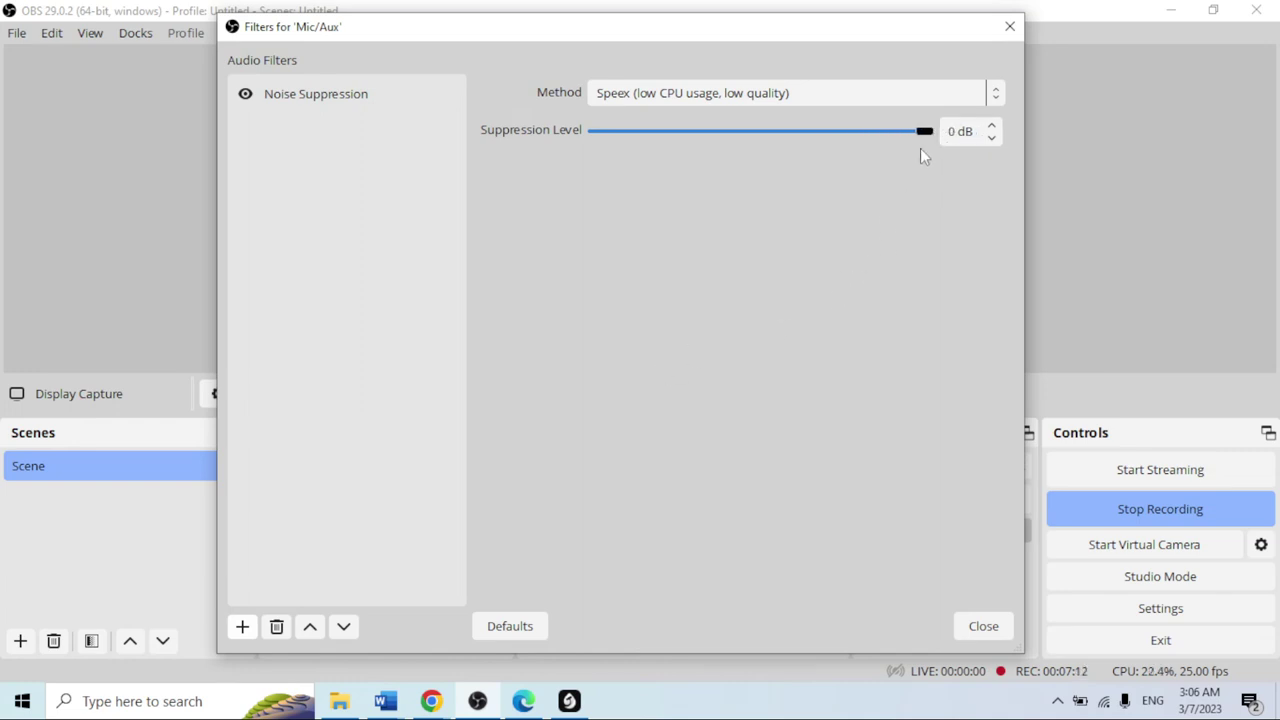
pyautogui.moveTo(923, 132); pyautogui.dragTo(589, 137)
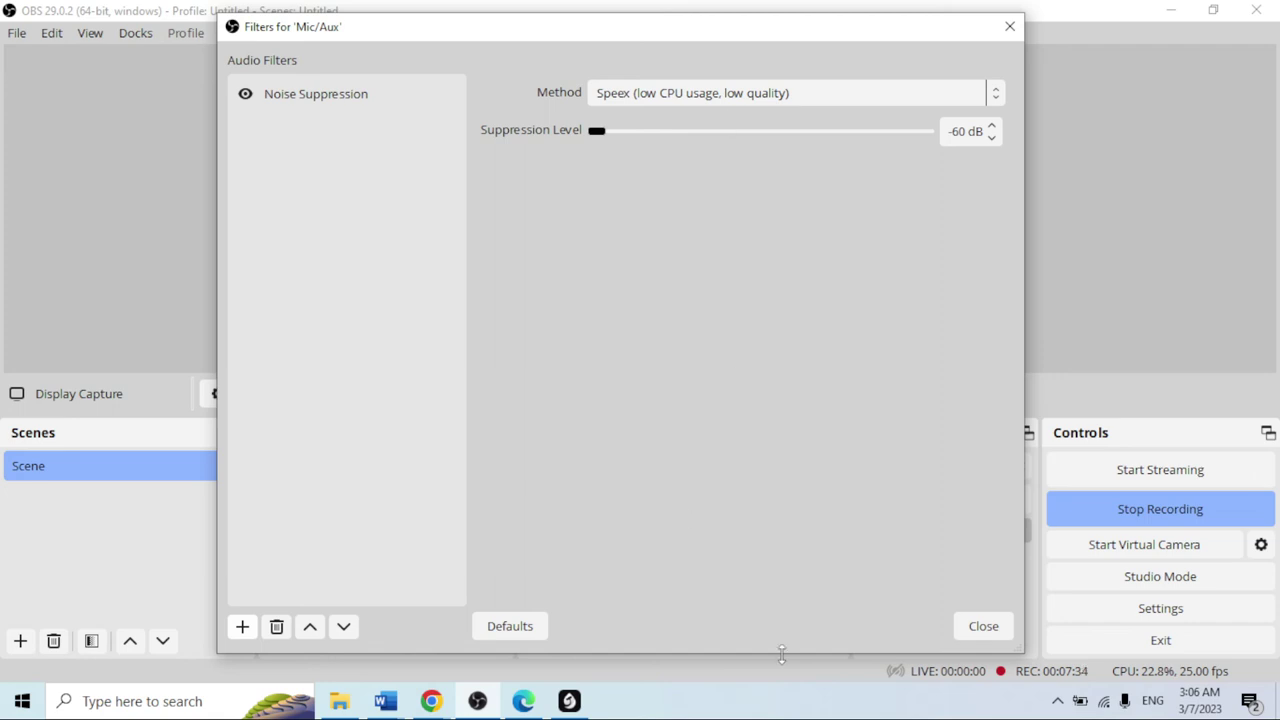
pyautogui.click(981, 628)
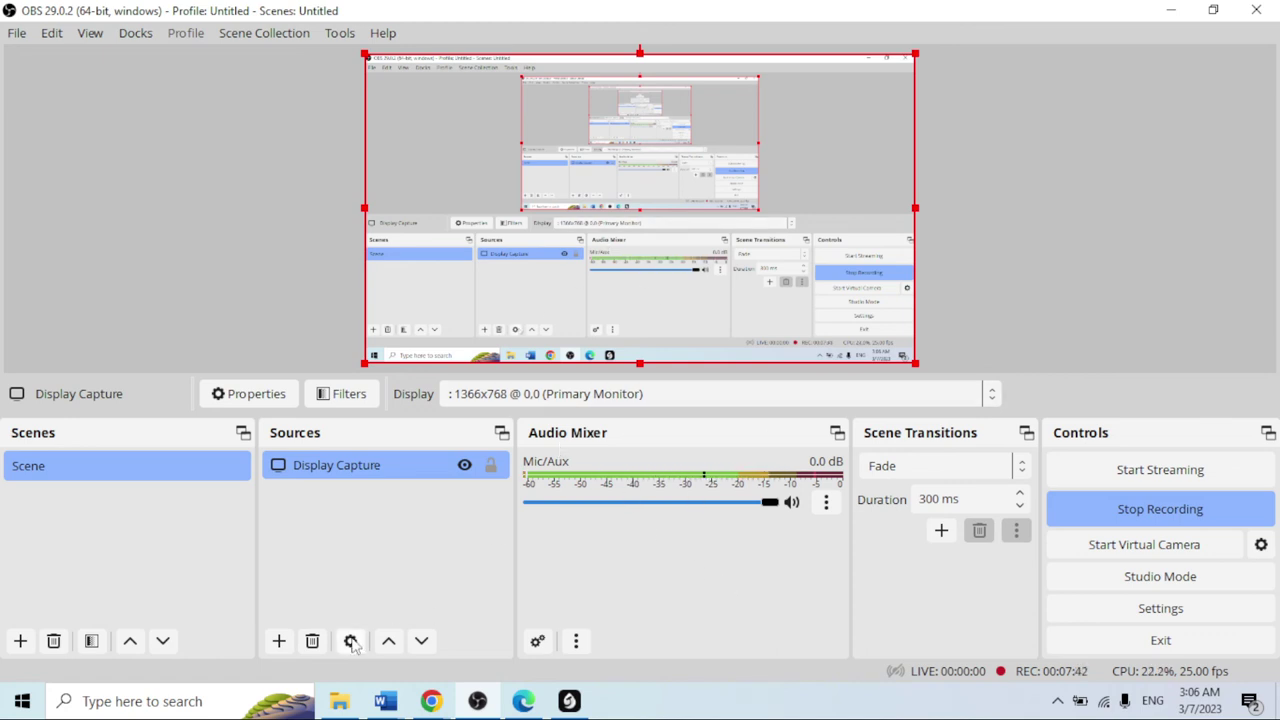
pyautogui.click(343, 703)
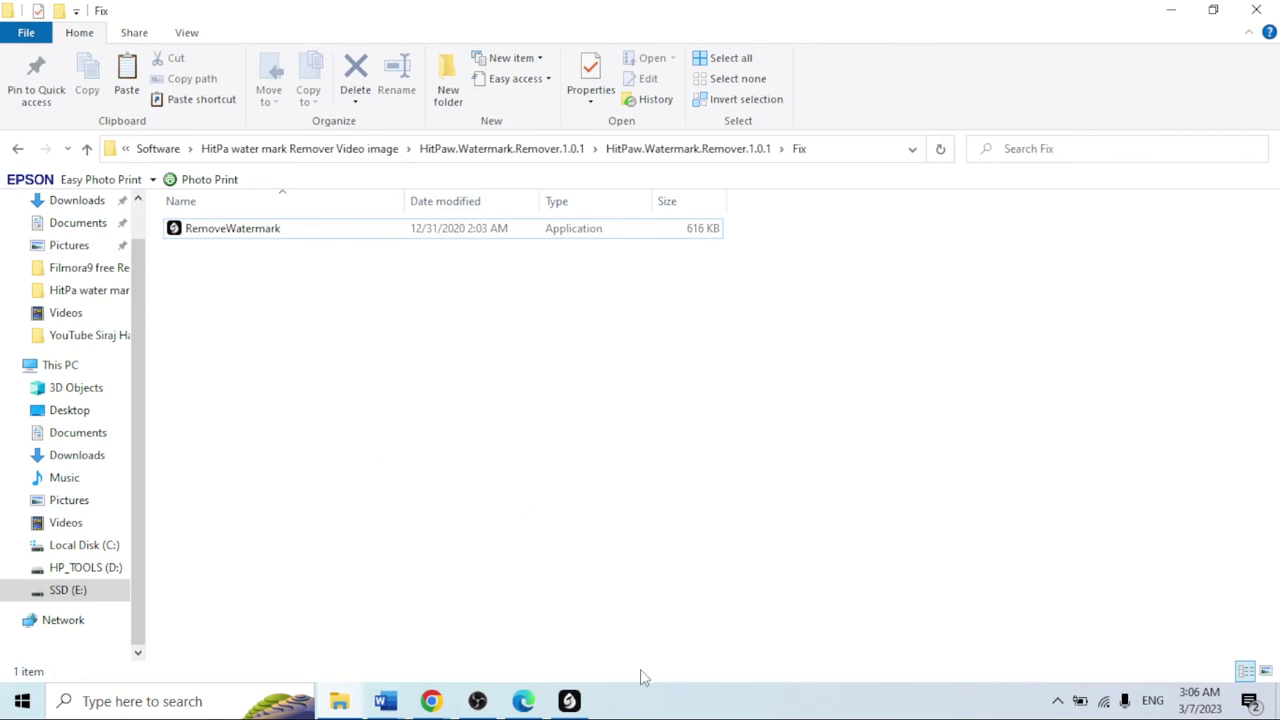
pyautogui.click(339, 703)
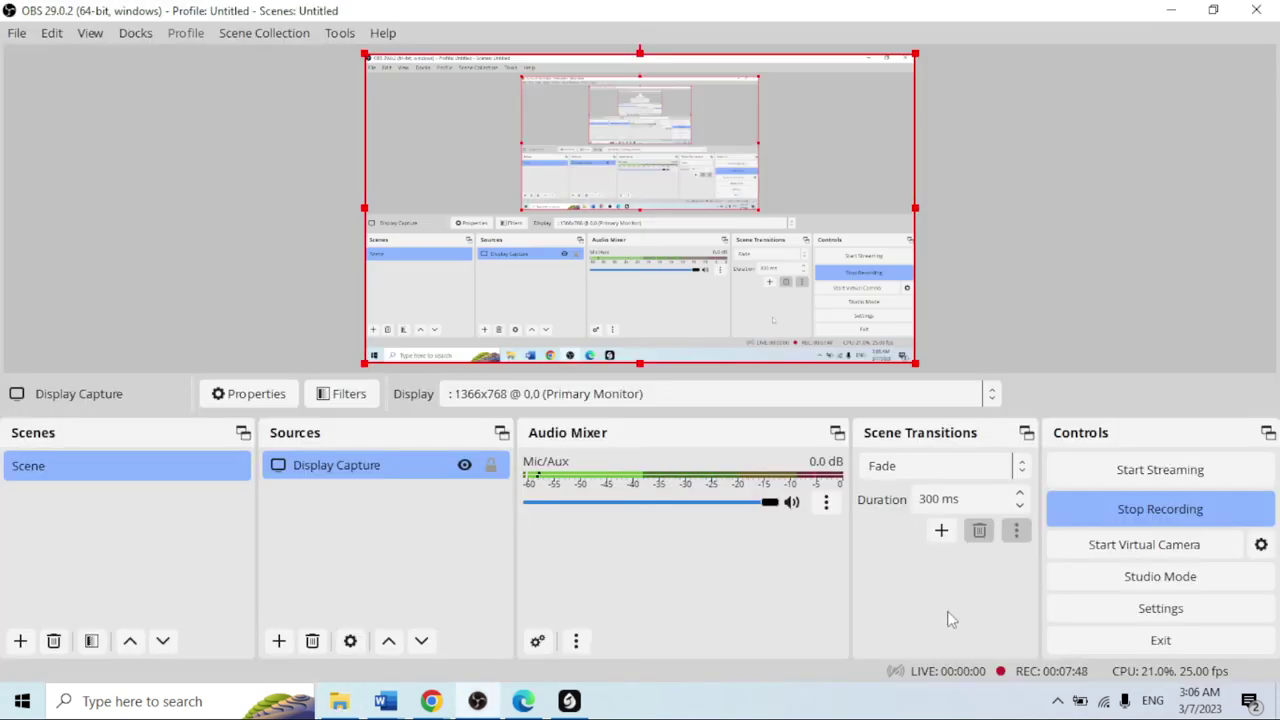